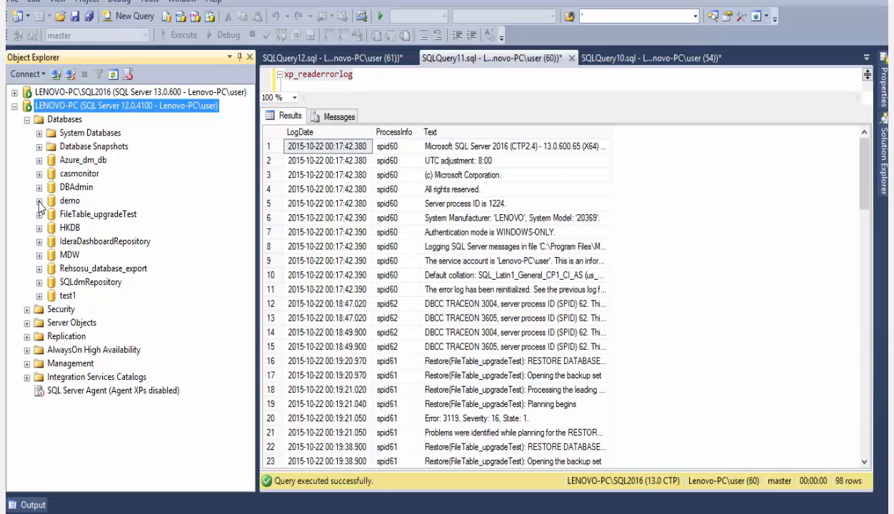
Open the SQLQuery10 script and highlight the FileTable_upgradeTest_FULL backup file name in its Backup Database statement
click(649, 58)
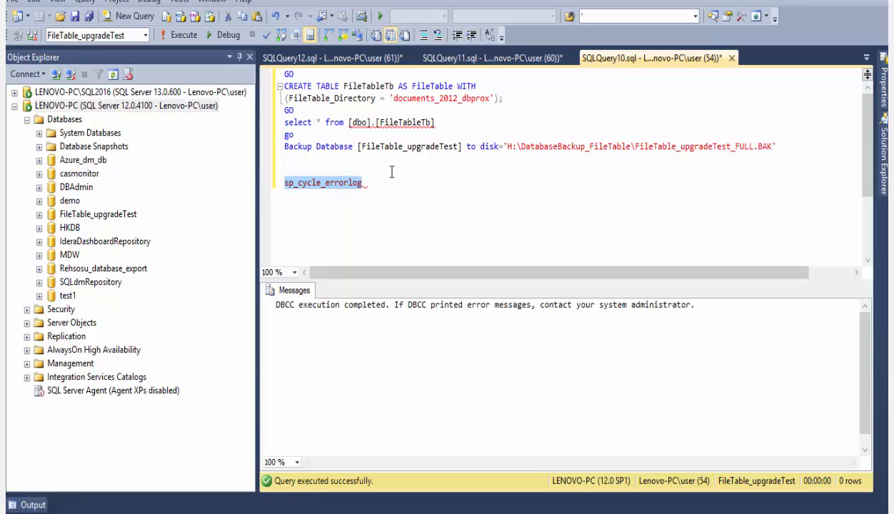
double_click(651, 147)
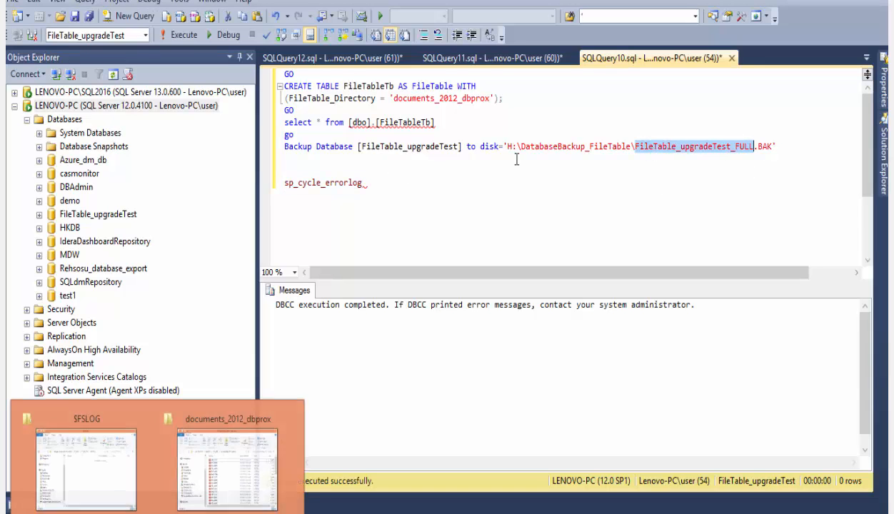
Expand FileTable_upgradeTest on the SQL Server 12.0 instance to dbo.FileTableTb and view the files in the documents_2012_dbprox folder
click(100, 215)
click(38, 214)
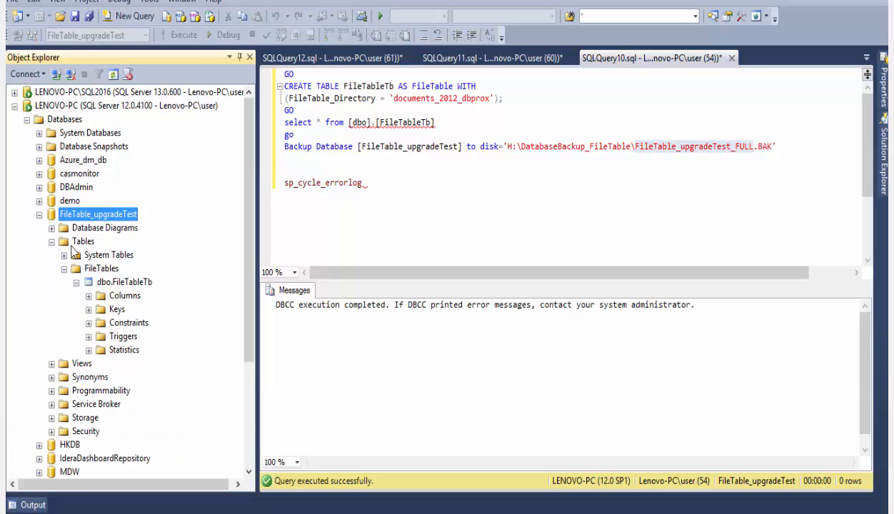
click(113, 283)
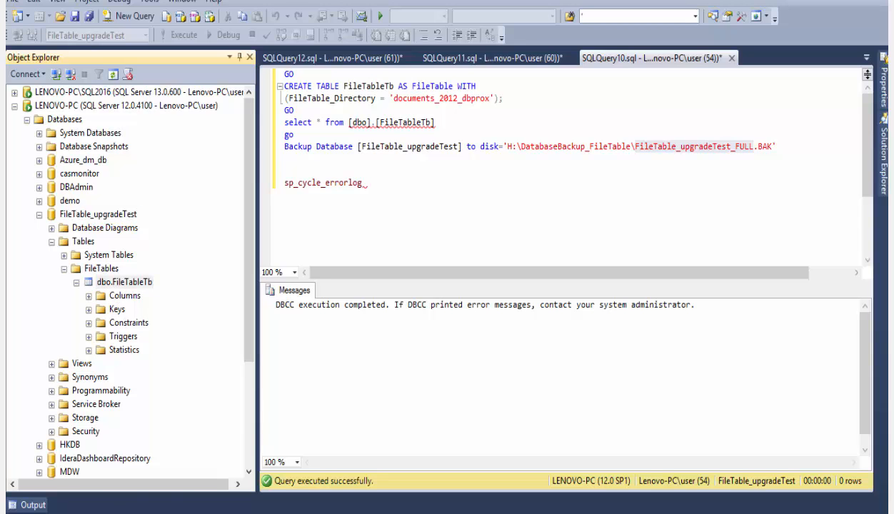
click(213, 471)
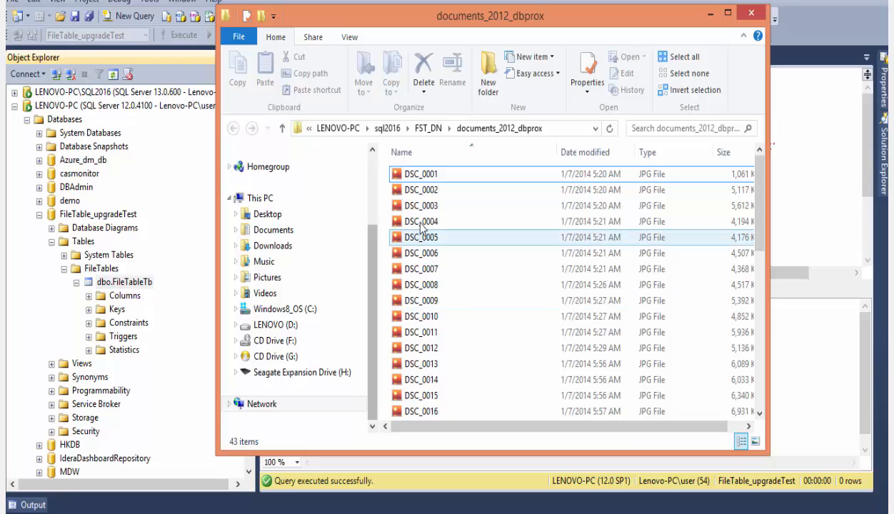
click(710, 12)
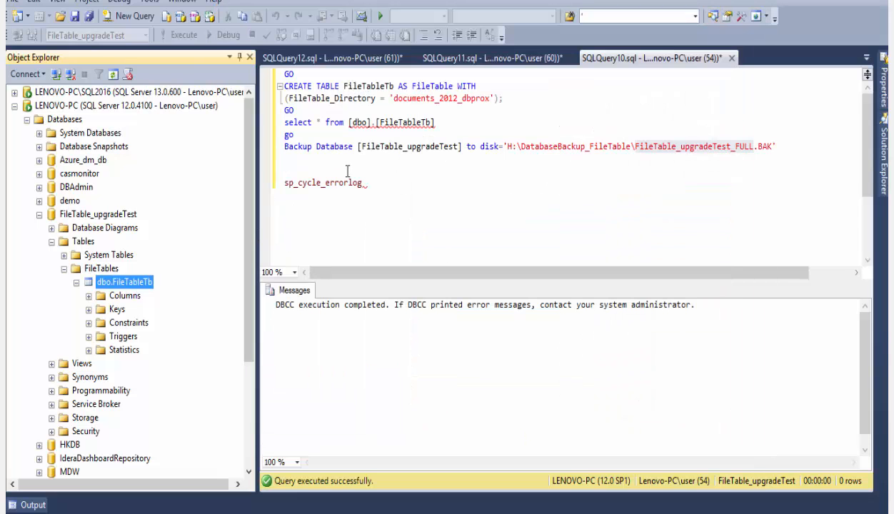
Locate the FileTable_upgradeTest_FULL.BAK backup in the DatabaseBackup_FileTable folder on drive H:, sorting the drive's contents by date modified
triple_click(284, 148)
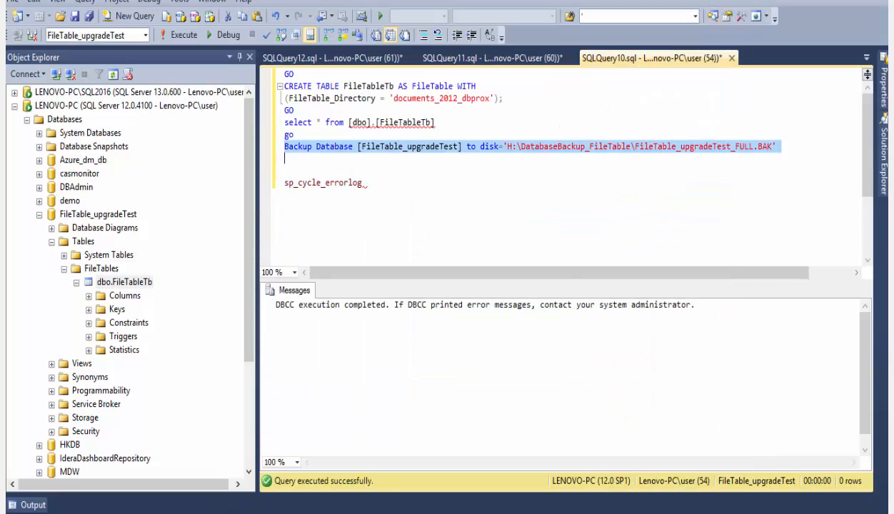
click(154, 512)
click(106, 464)
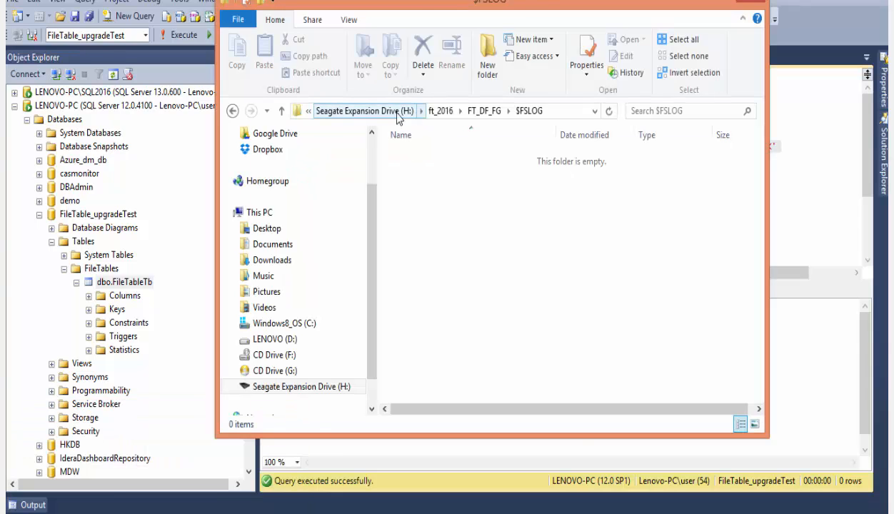
click(397, 116)
drag(750, 189, 756, 207)
click(598, 136)
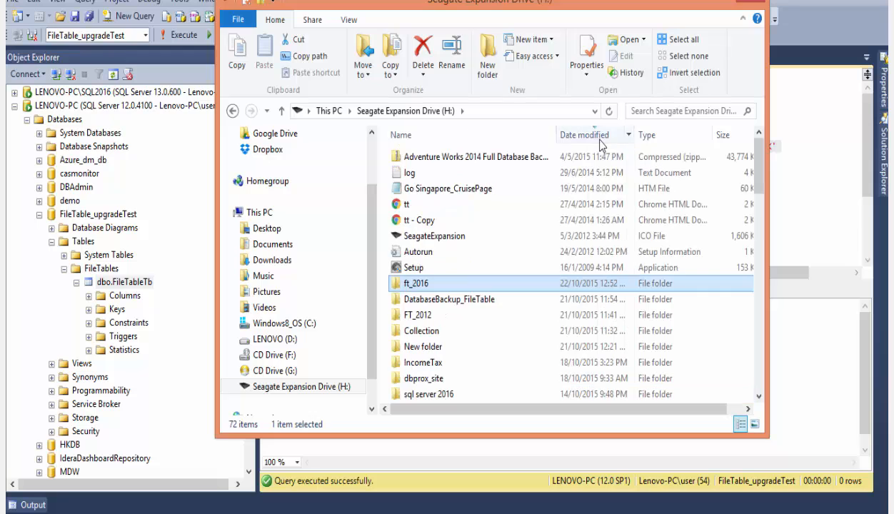
click(598, 137)
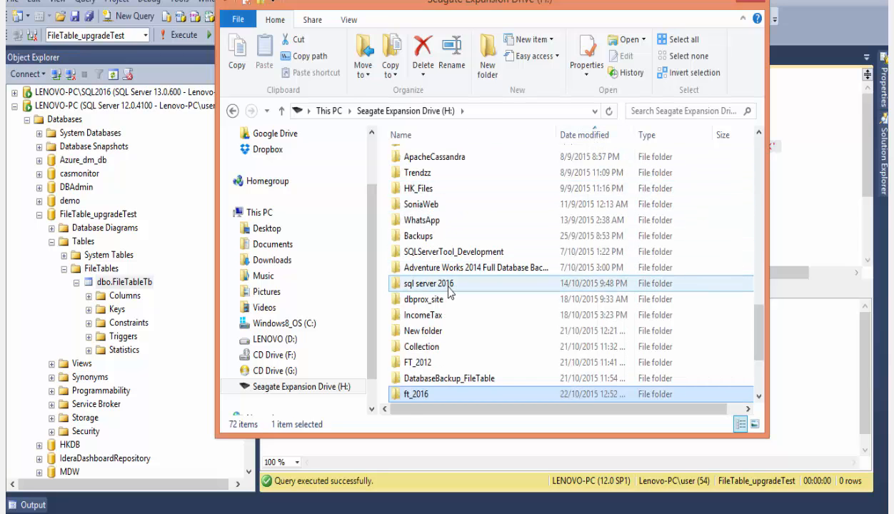
click(459, 383)
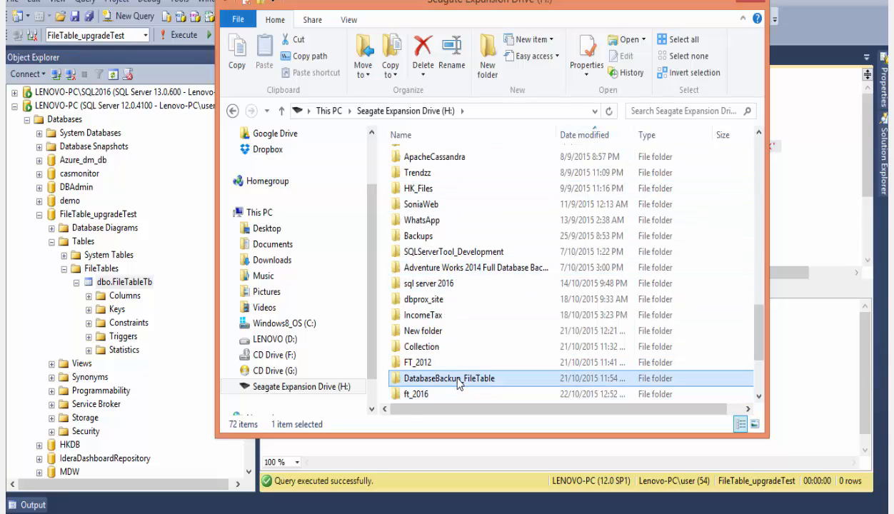
double_click(459, 383)
key(Down)
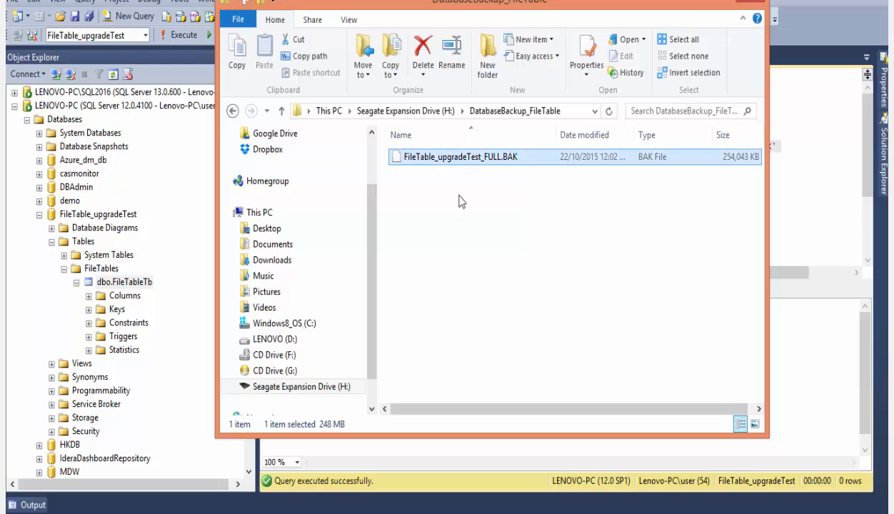
click(713, 3)
Collapse the SQL Server 12.0 instance and inspect the SQL Server (SQL2016) service's FILESTREAM properties in Sql Server Configuration Manager
click(14, 106)
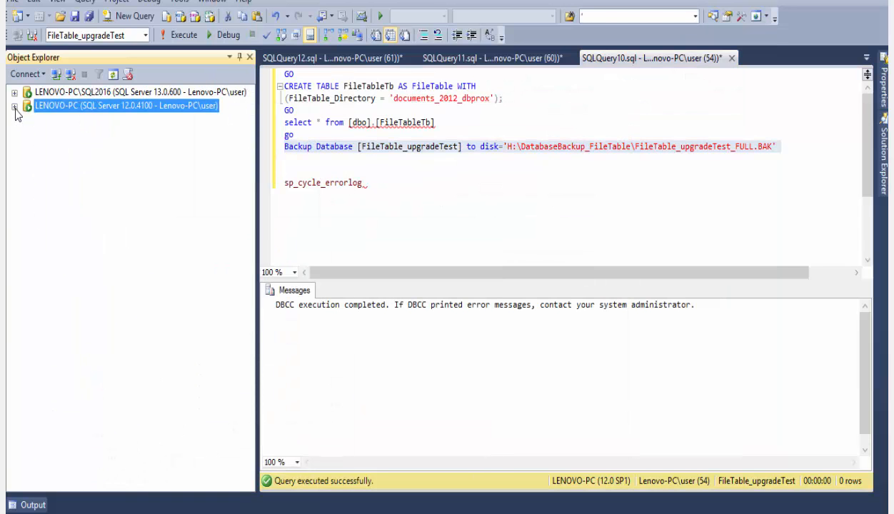
click(71, 93)
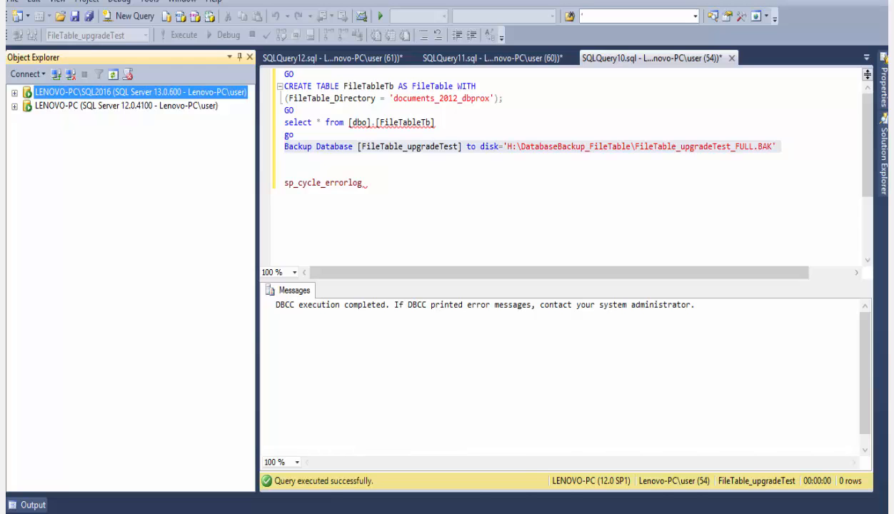
click(564, 513)
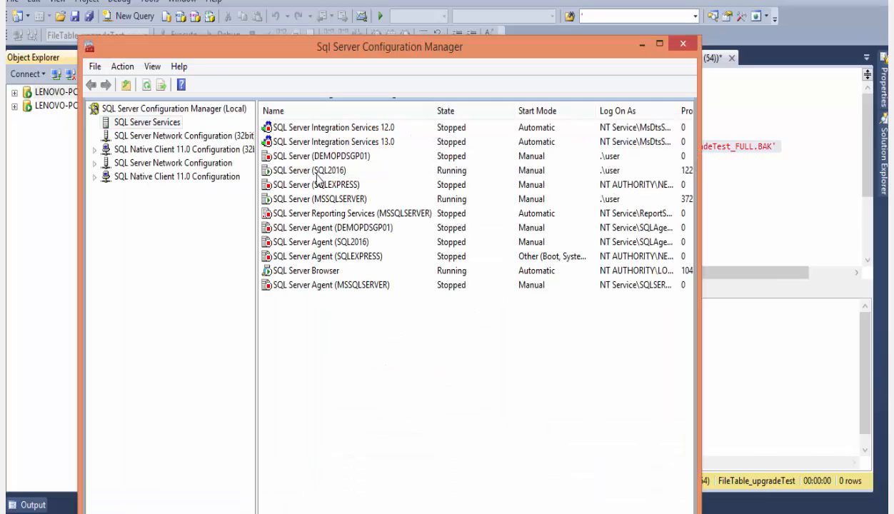
right_click(316, 171)
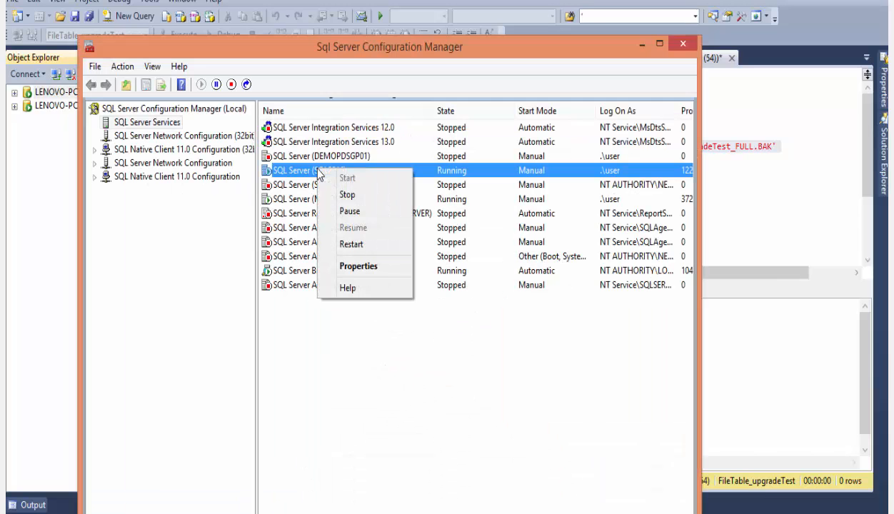
click(357, 267)
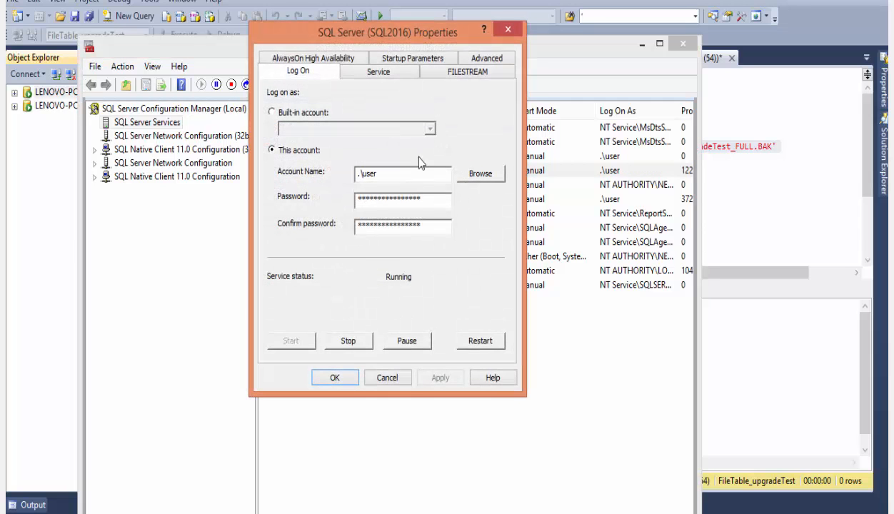
click(457, 75)
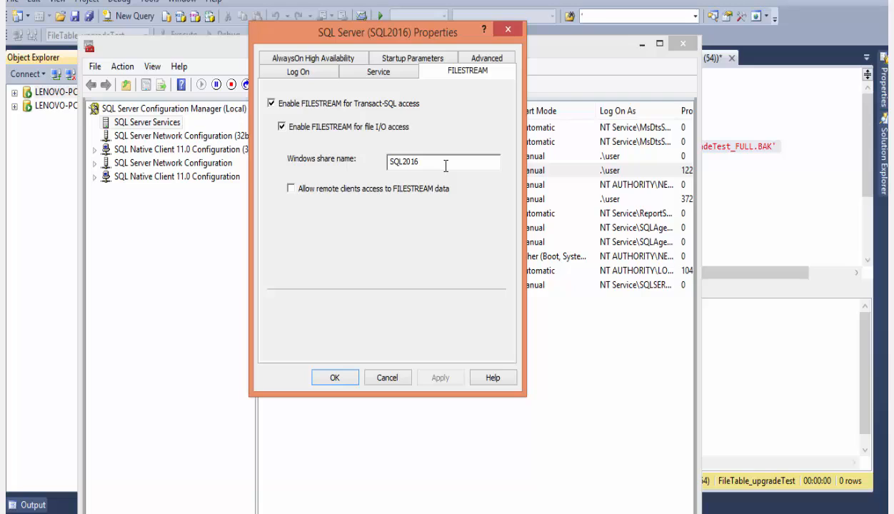
drag(437, 161, 335, 162)
click(389, 378)
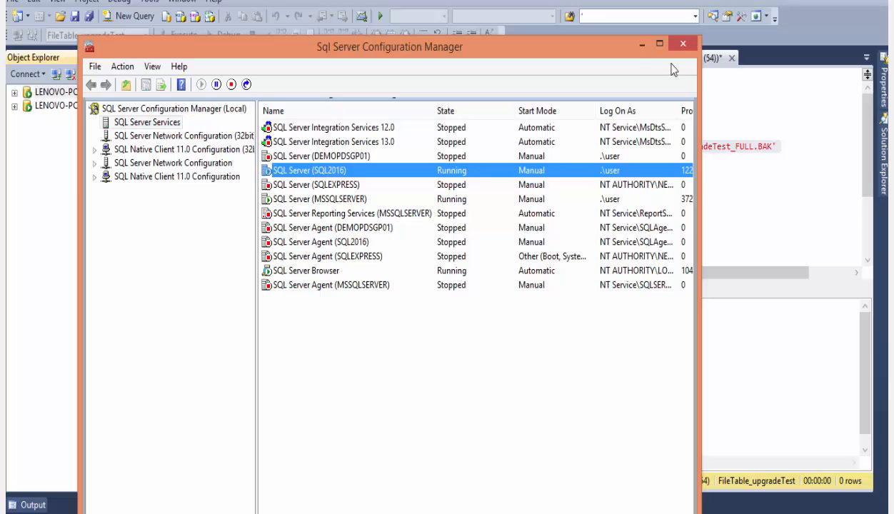
click(642, 44)
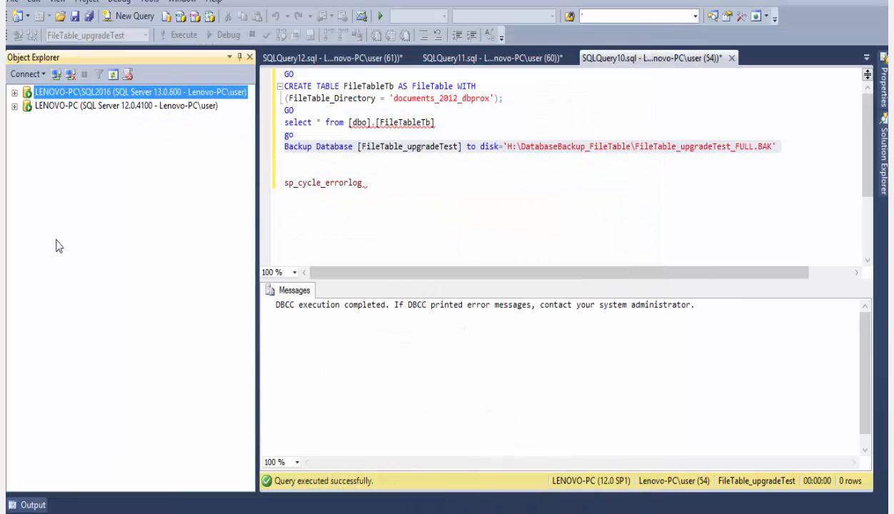
Set the FILESTREAM Access Level to Full access enabled in the advanced server properties of the LENOVO-PC\SQL2016 instance
right_click(45, 92)
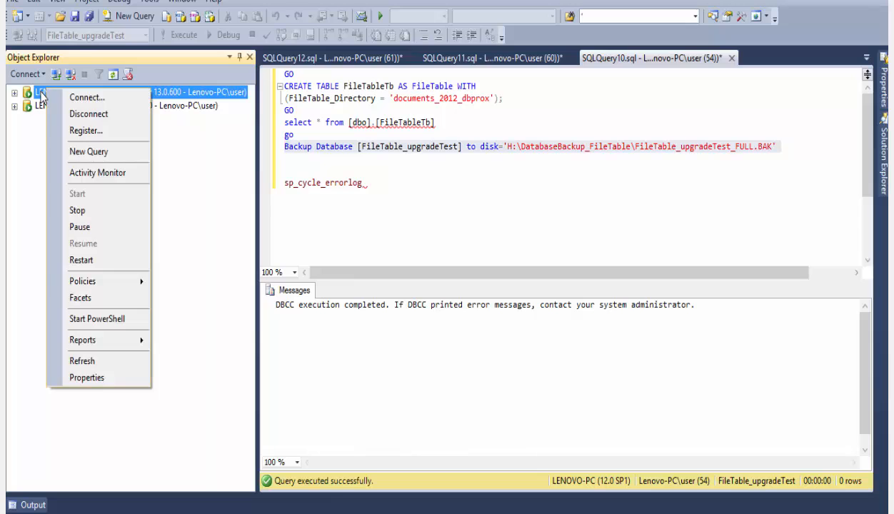
click(108, 378)
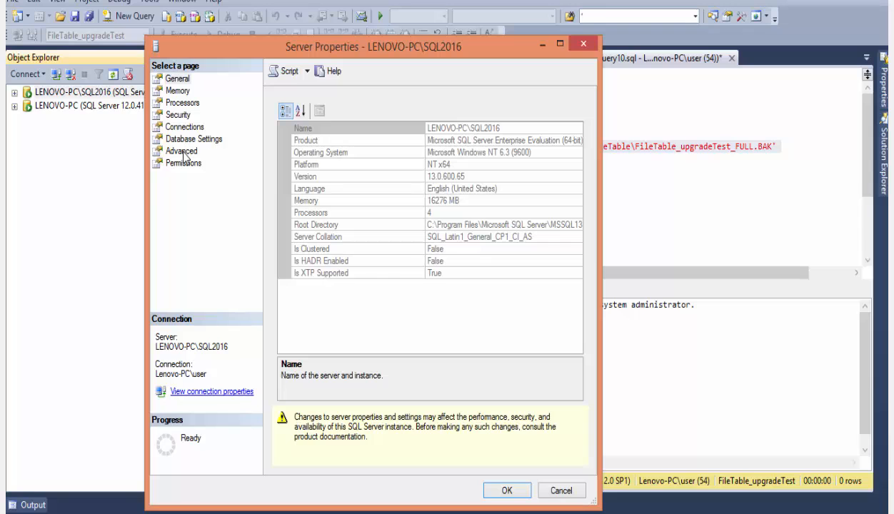
click(182, 152)
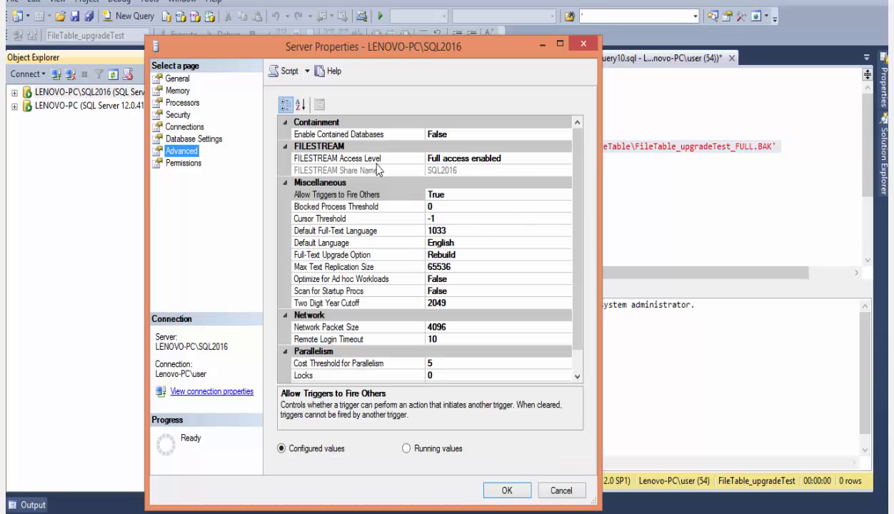
click(561, 159)
click(565, 159)
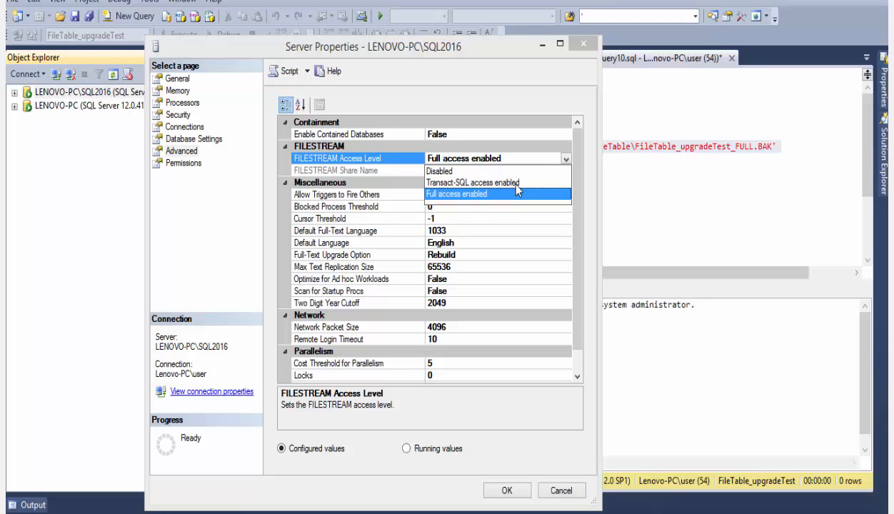
click(468, 196)
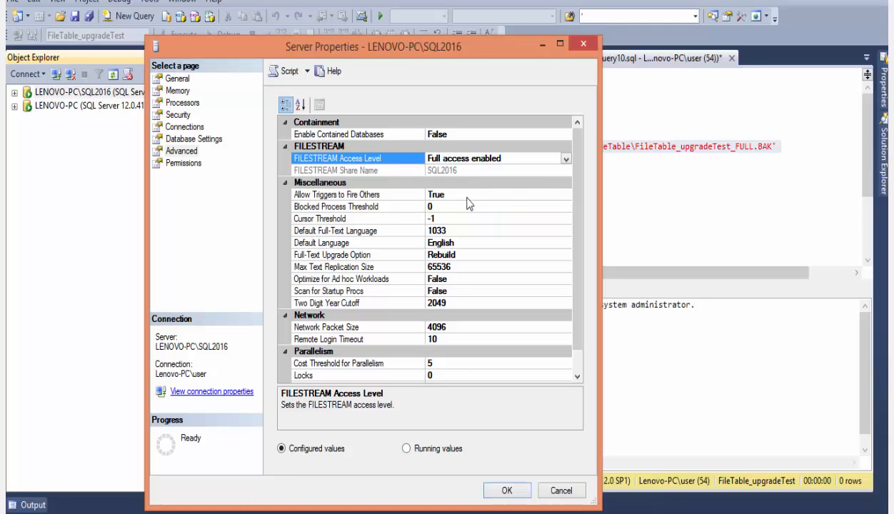
click(506, 492)
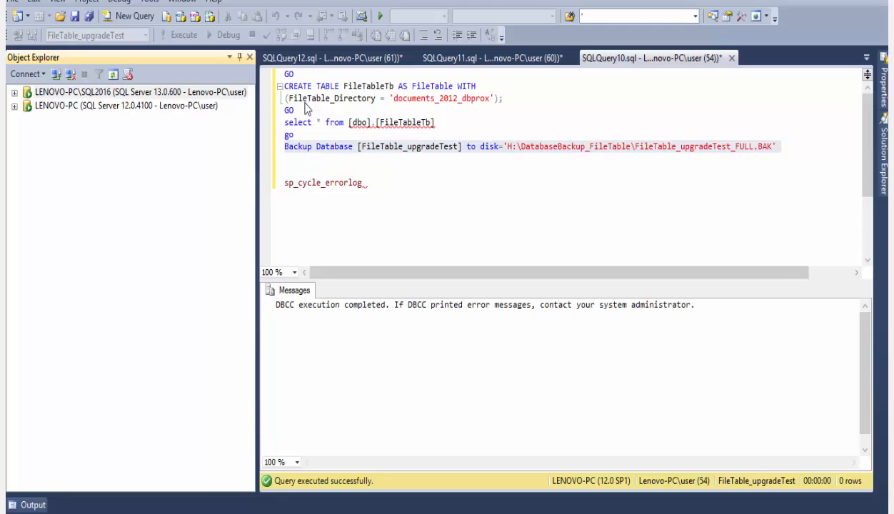
Enlarge the query pane above the results in SQLQuery11 and narrow the Object Explorer to widen the editor area
click(475, 58)
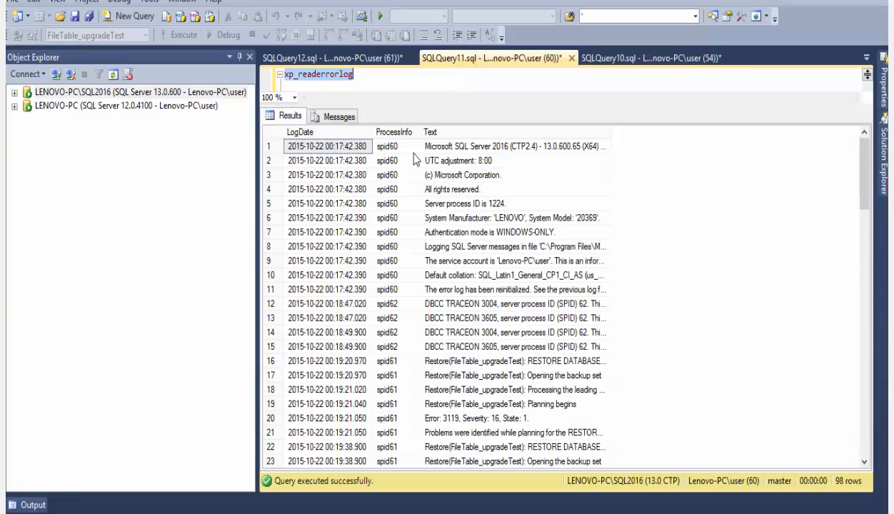
drag(493, 105, 487, 261)
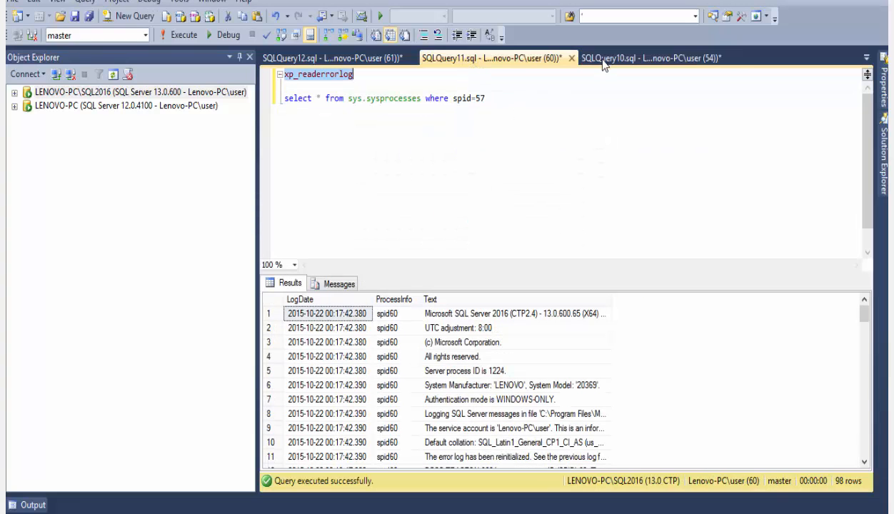
click(607, 59)
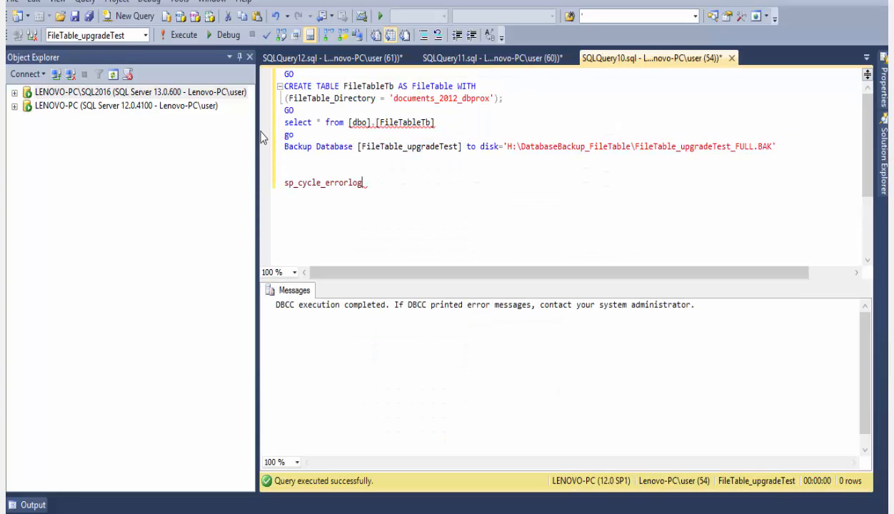
drag(256, 130, 60, 129)
Review the commented-out dbcc traceon(3004, 3605, -1) statement and its trace flags in the SQLQuery6 script
click(559, 58)
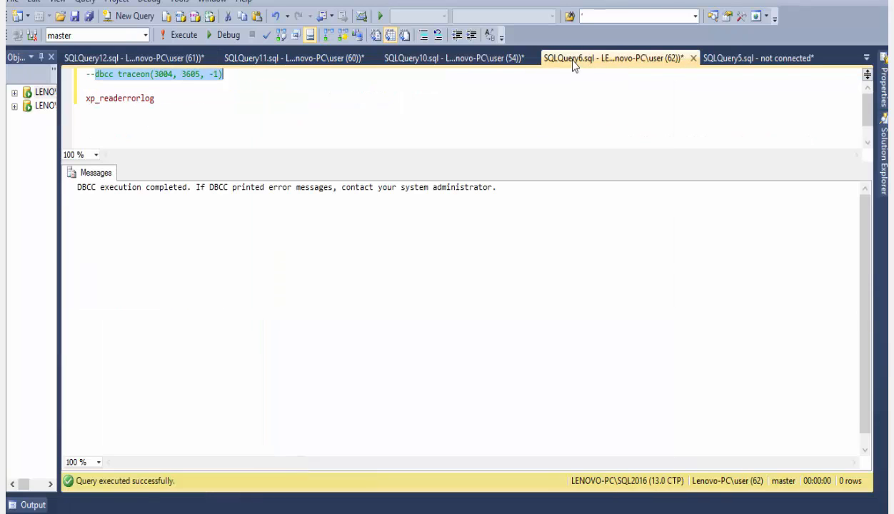
click(86, 74)
text(--)
double_click(102, 74)
drag(159, 75, 219, 76)
Check the sp_cycle_errorlog command in SQLQuery10 and run xp_readerrorlog from SQLQuery11 against the SQL2016 instance
click(439, 58)
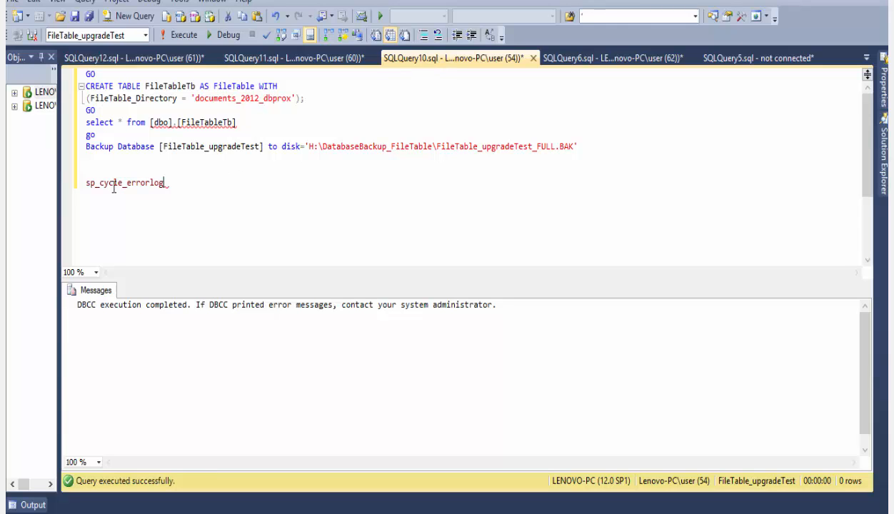
click(275, 59)
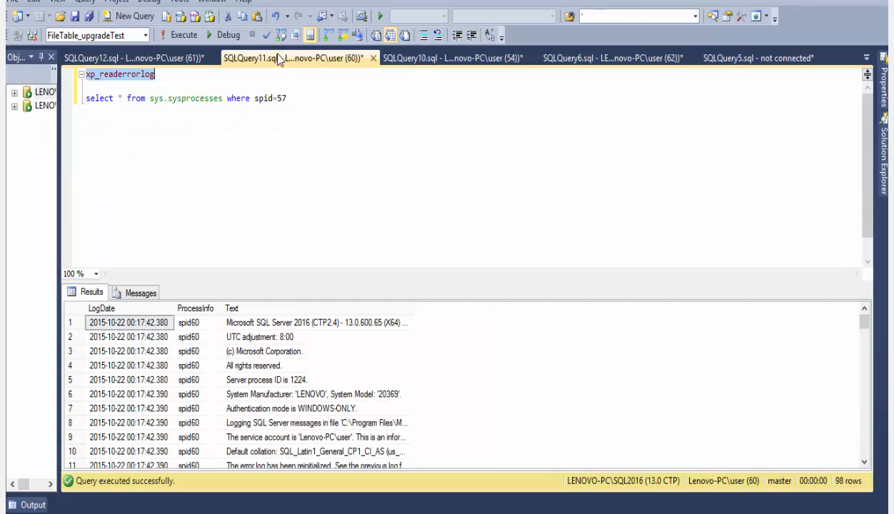
double_click(118, 75)
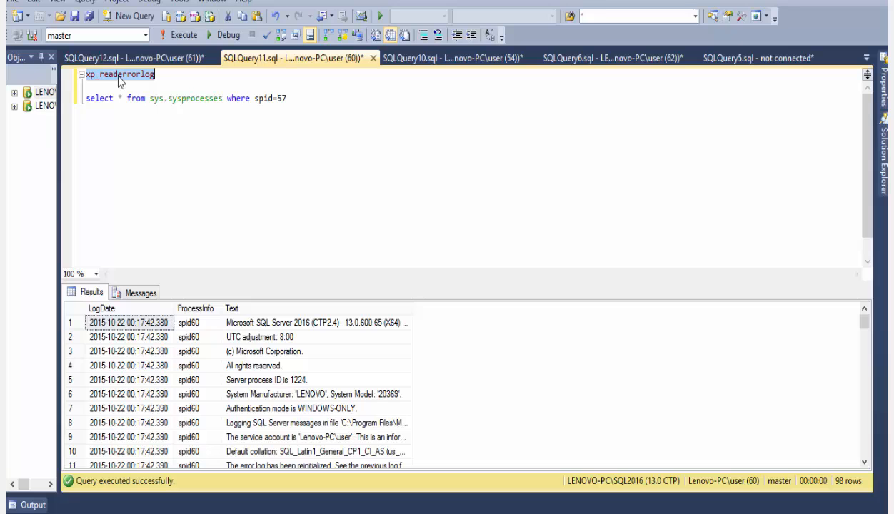
click(176, 40)
click(165, 101)
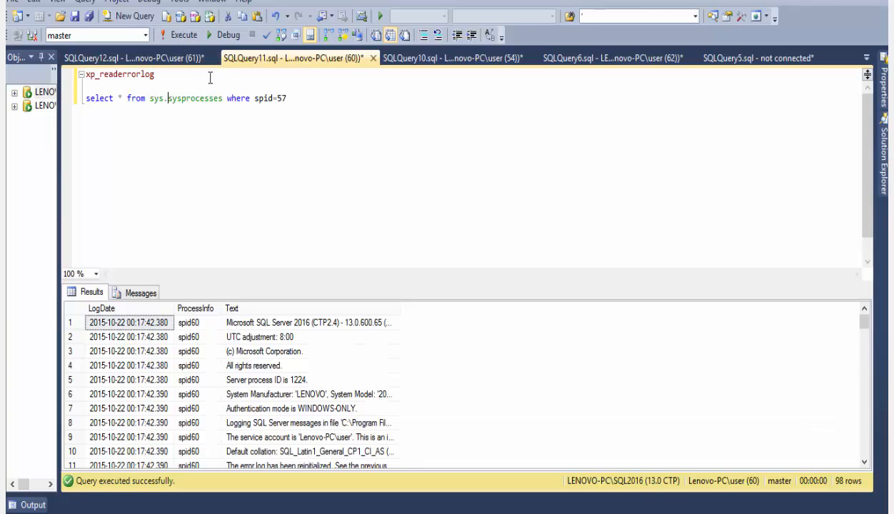
click(167, 60)
click(275, 60)
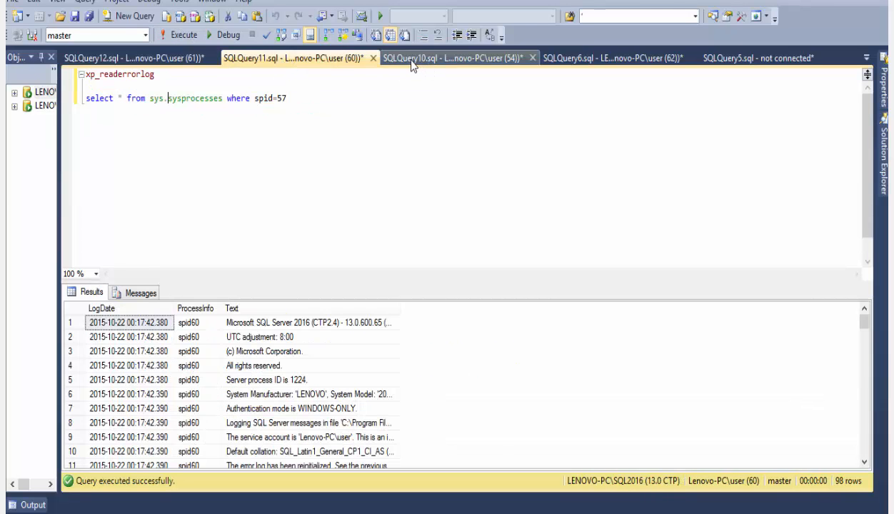
Copy the sp_cycle_errorlog command from SQLQuery10 and paste it below the sys.sysprocesses query in SQLQuery11
click(401, 58)
drag(176, 183, 13, 187)
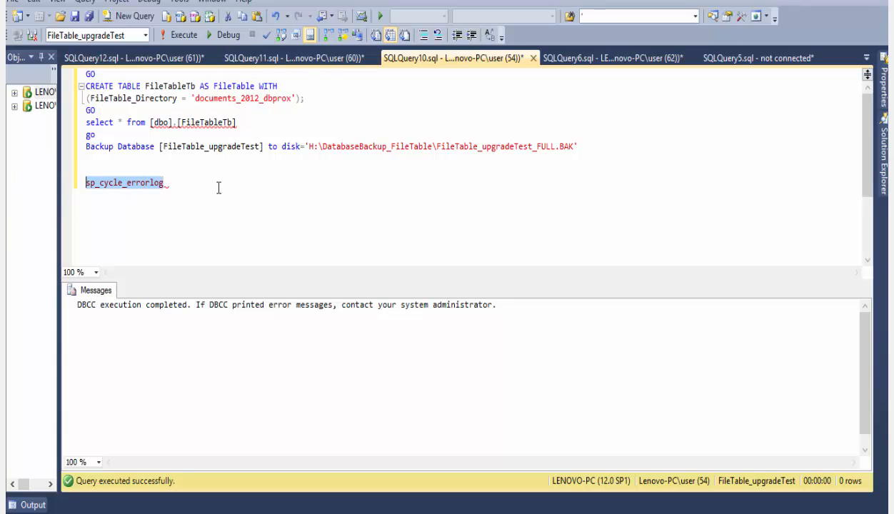
right_click(174, 183)
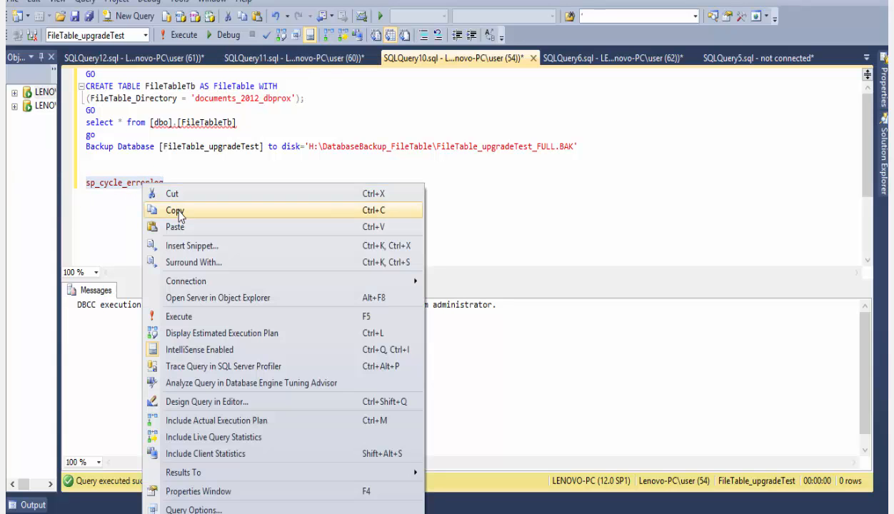
click(175, 207)
click(250, 60)
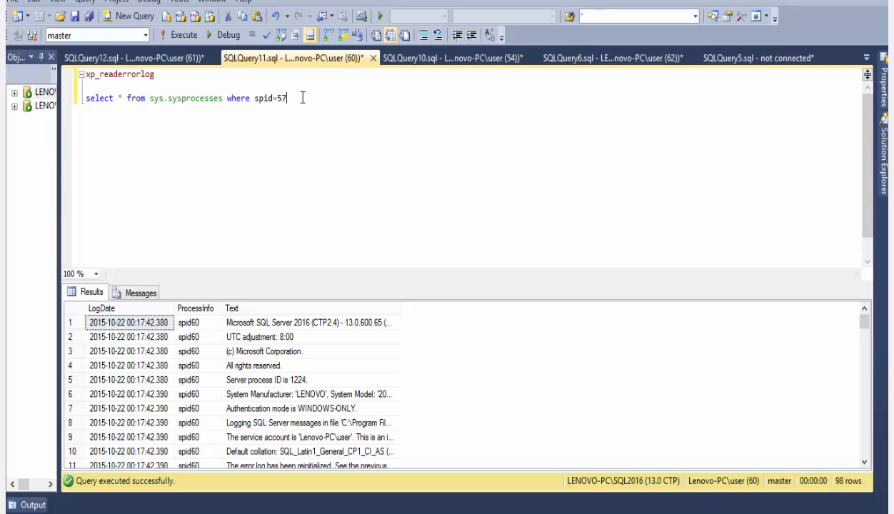
text(\)
key(Return)
key(Return)
key(Return)
key(ctrl+v)
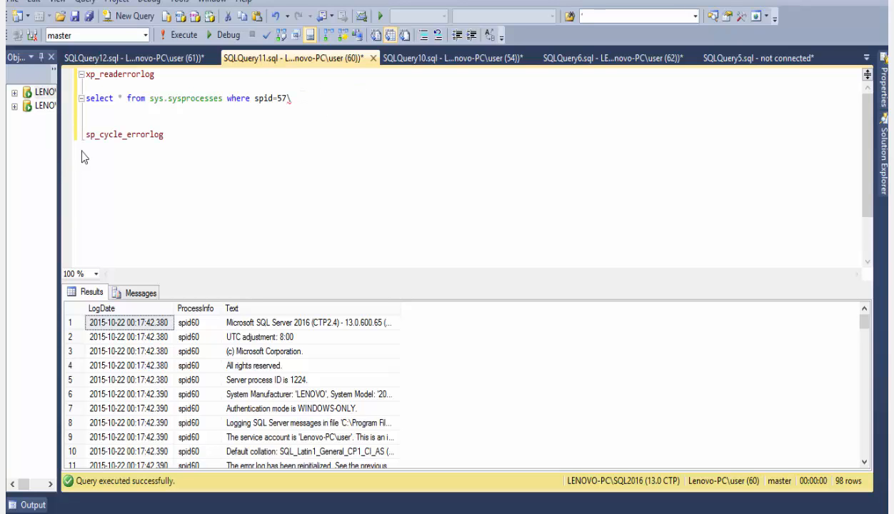
Run sp_cycle_errorlog and xp_readerrorlog separately in SQLQuery11, and enlarge the results pane to show the log rows
double_click(113, 136)
click(182, 34)
click(118, 74)
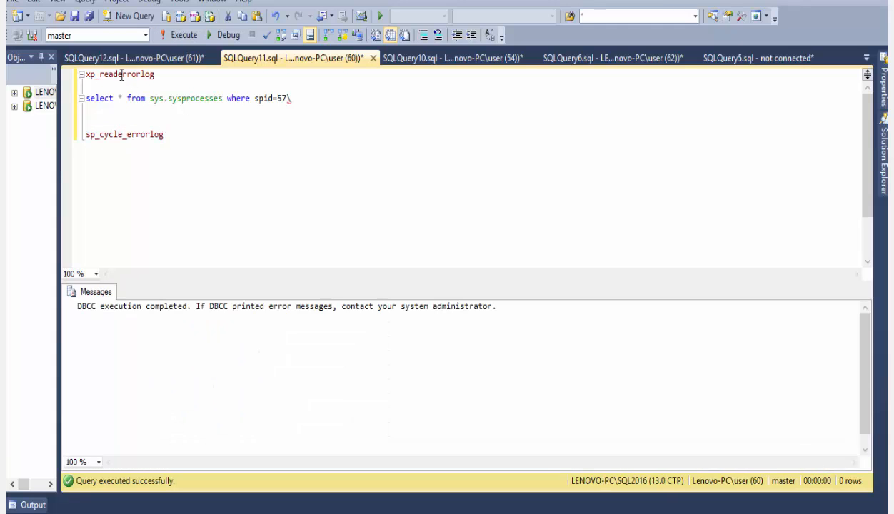
double_click(119, 74)
click(183, 34)
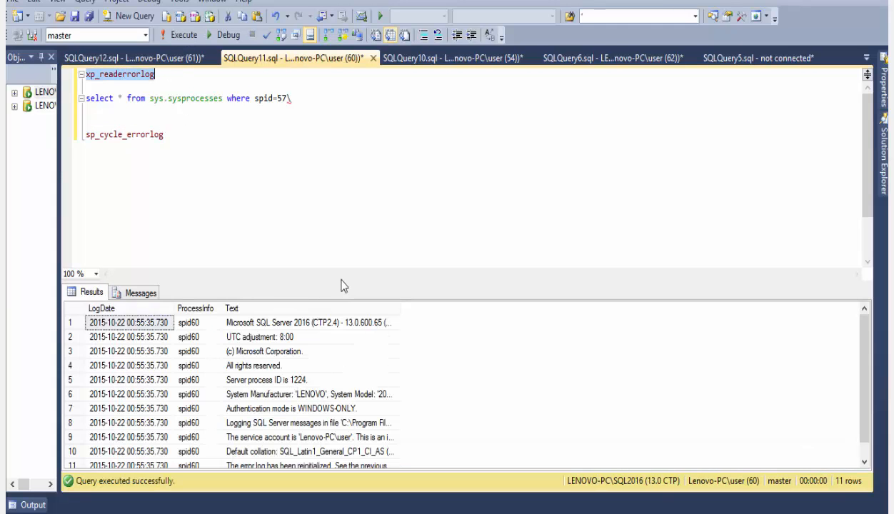
drag(340, 281, 328, 179)
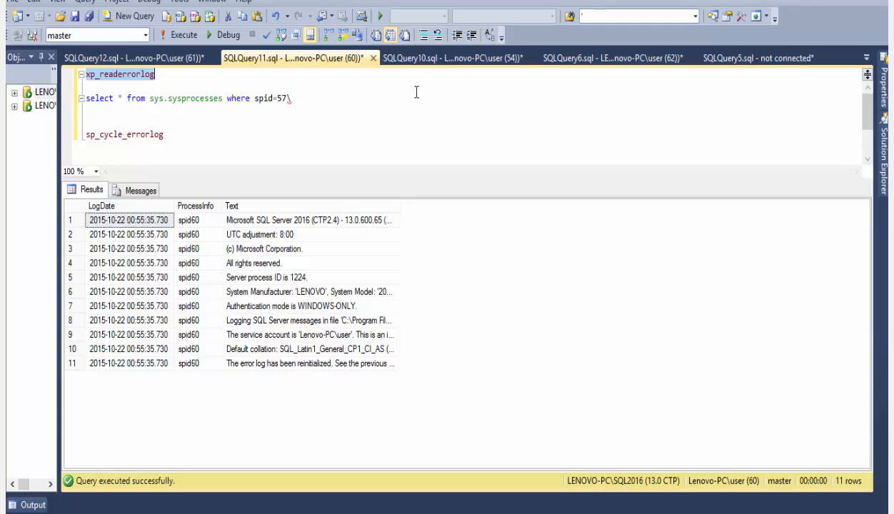
Review the RESTORE DATABASE script in SQLQuery12, checking the backup path and the MOVE targets in H:\ft_2016 for the data, log and FT_DF_FG files
click(422, 59)
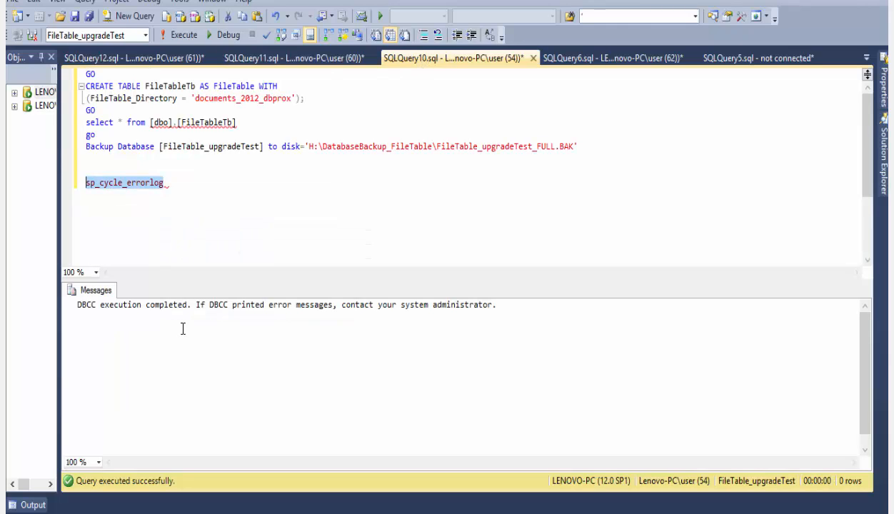
click(185, 169)
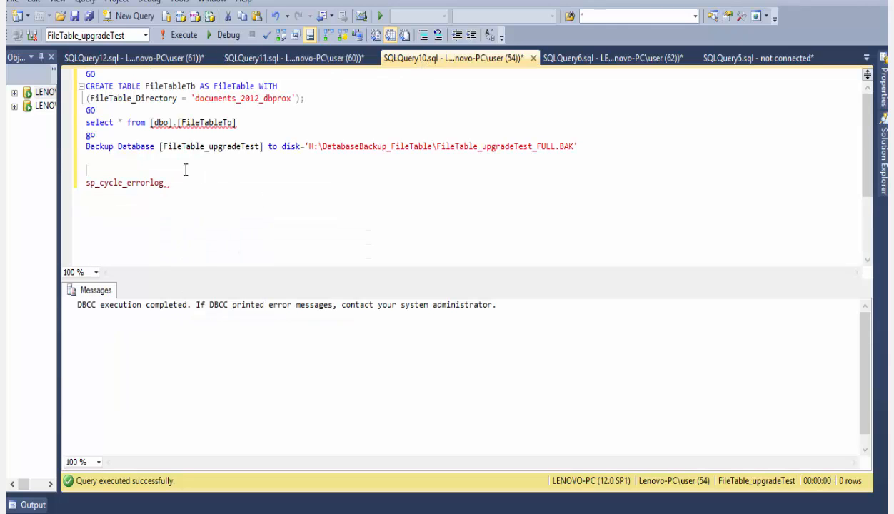
click(230, 59)
click(166, 63)
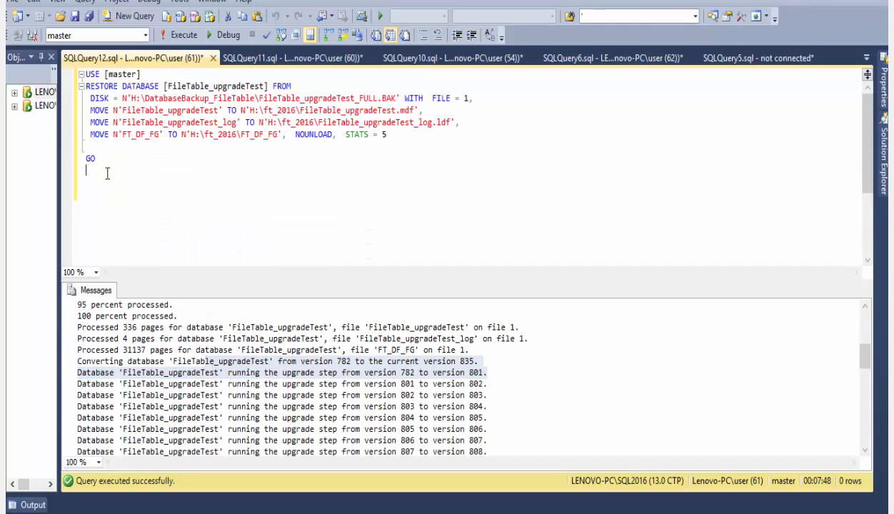
drag(106, 170, 88, 97)
click(123, 103)
drag(110, 155, 71, 49)
click(174, 136)
double_click(296, 101)
double_click(289, 110)
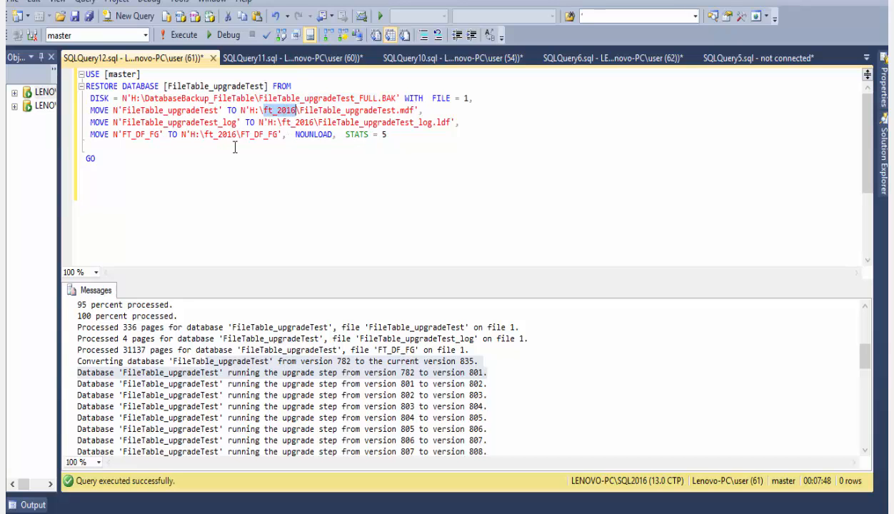
drag(132, 122, 383, 134)
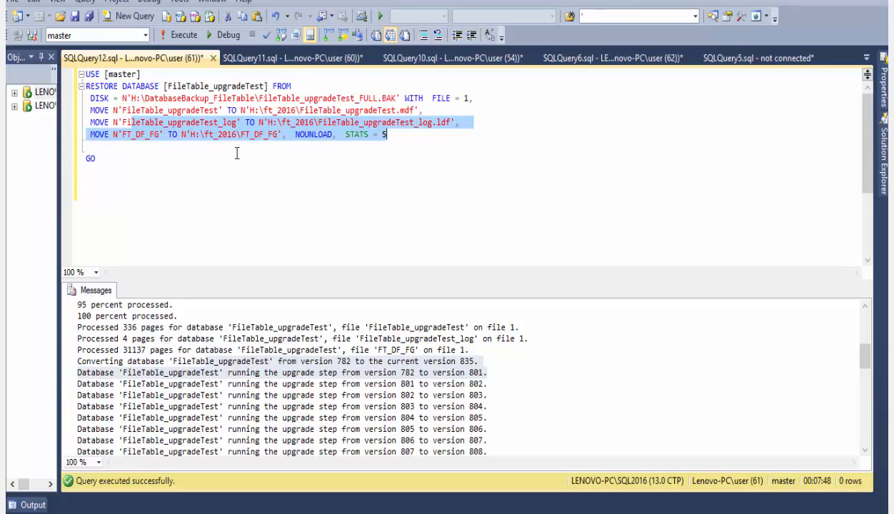
click(230, 153)
drag(146, 134, 271, 136)
click(282, 166)
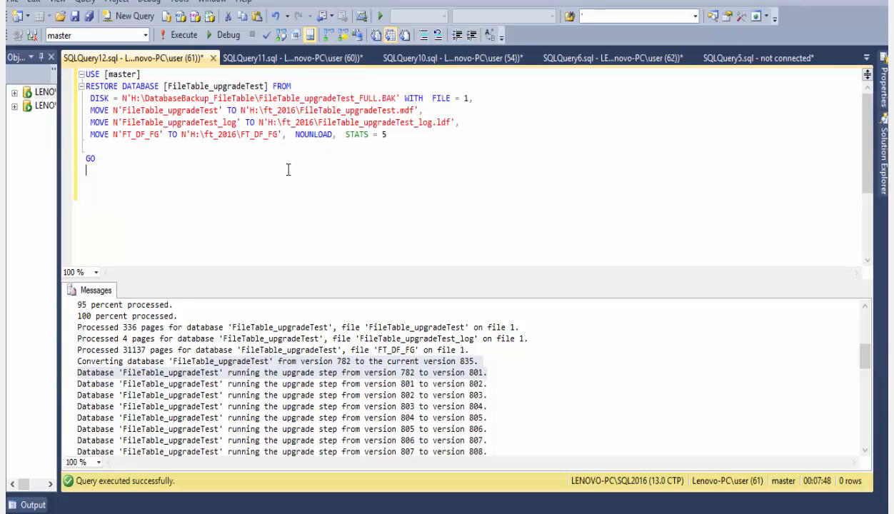
Execute the SQLQuery12 script to restore FileTable_upgradeTest on the LENOVO-PC\SQL2016 instance, leaving no breakpoint on the RESTORE statement
click(180, 35)
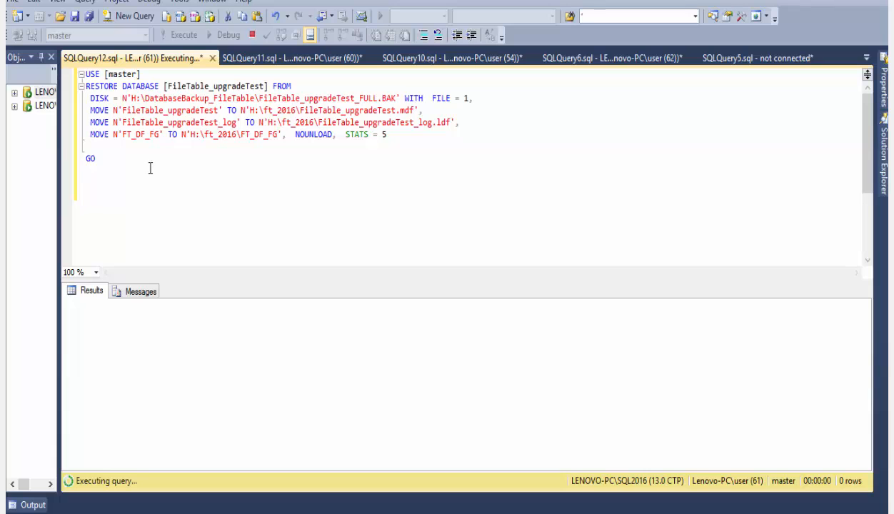
click(66, 86)
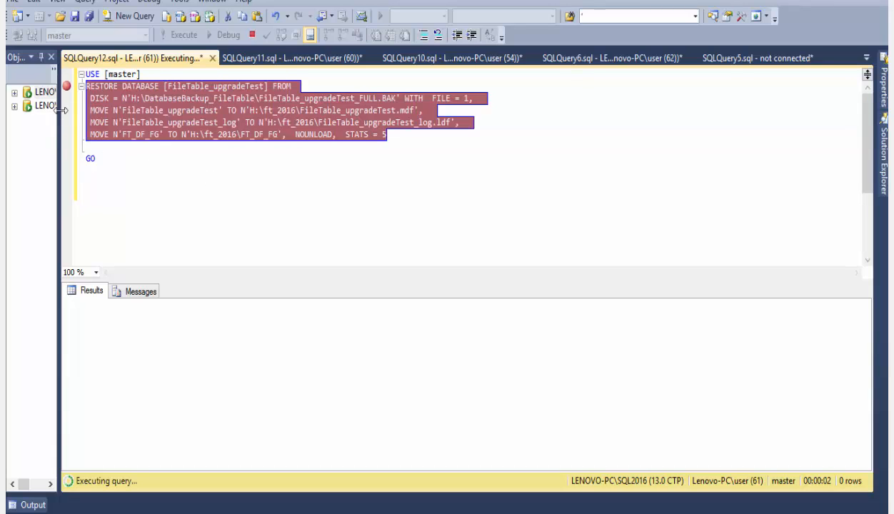
click(66, 86)
Run only xp_readerrorlog again in SQLQuery11 and widen the Text column to fit the full messages
click(293, 58)
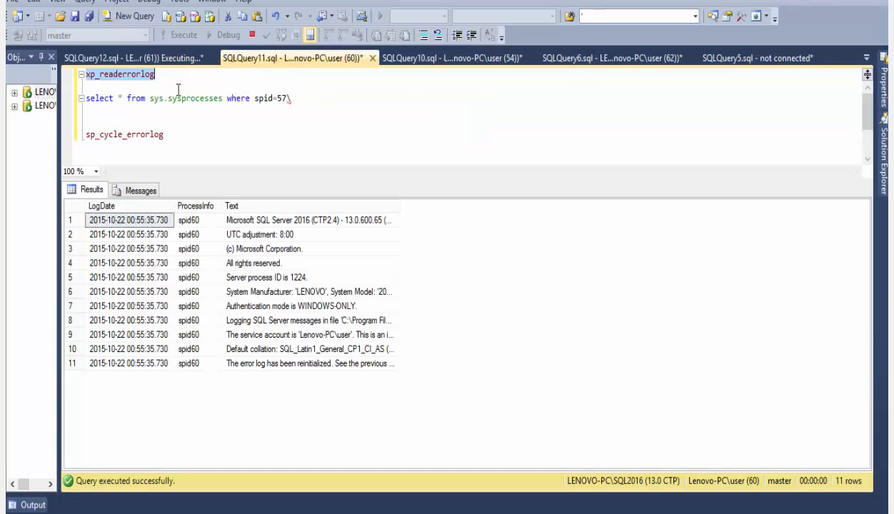
click(122, 145)
double_click(121, 75)
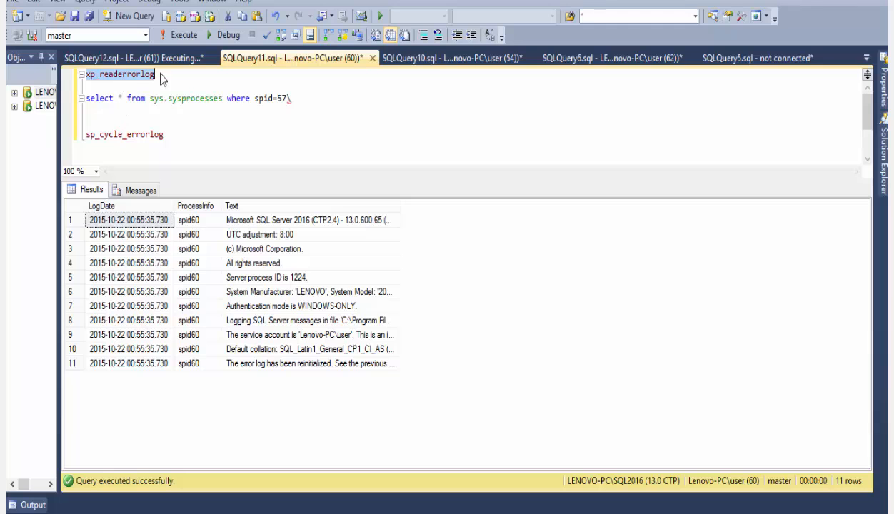
click(178, 35)
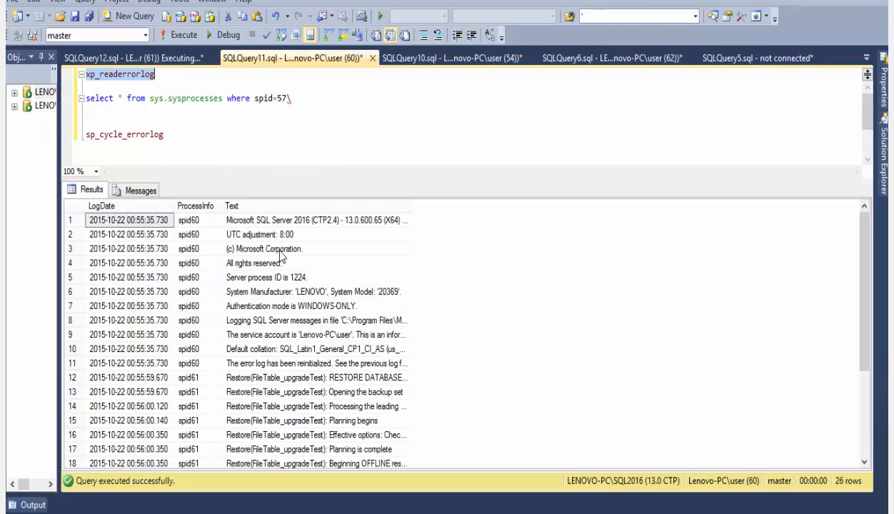
double_click(409, 207)
Examine the error log entries for the start of the FileTable_upgradeTest restore and the zeroing of its log file
click(395, 379)
scroll(395, 378, down, 3)
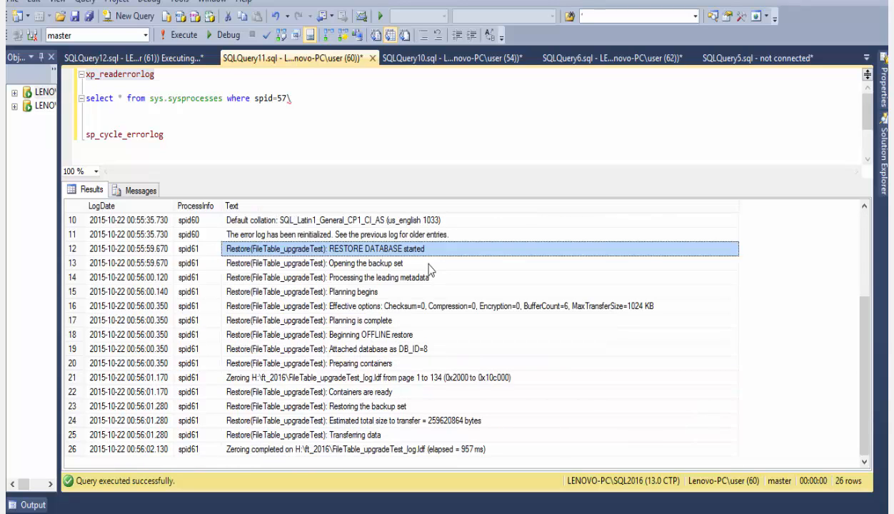
click(370, 375)
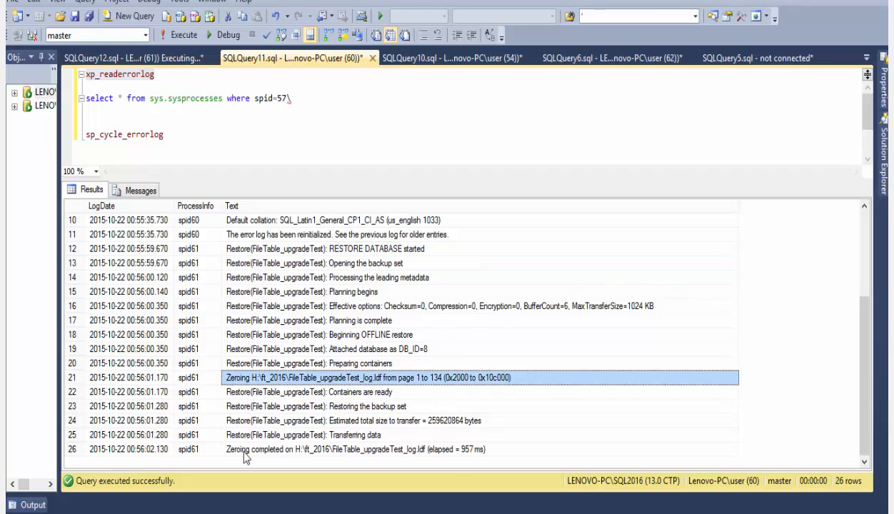
click(303, 450)
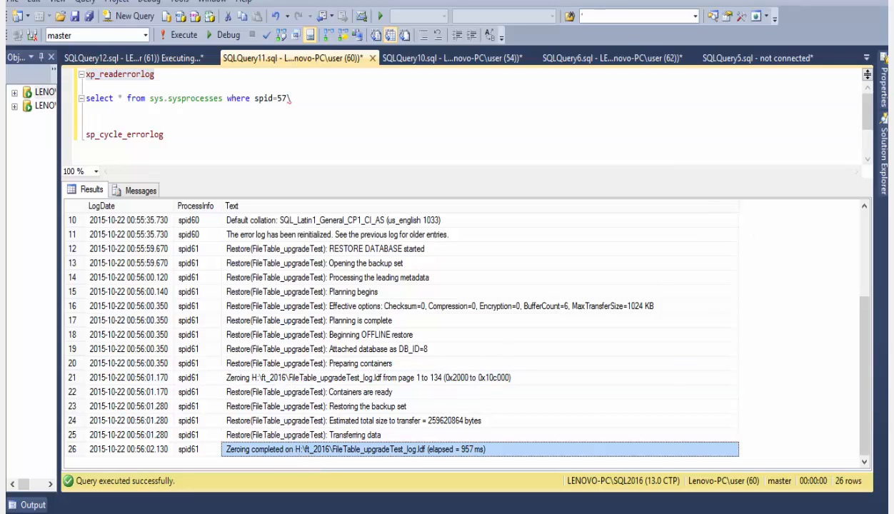
Return to SQLQuery12, widen the Object Explorer, and expand and refresh the Databases folder of the LENOVO-PC\SQL2016 instance
click(136, 58)
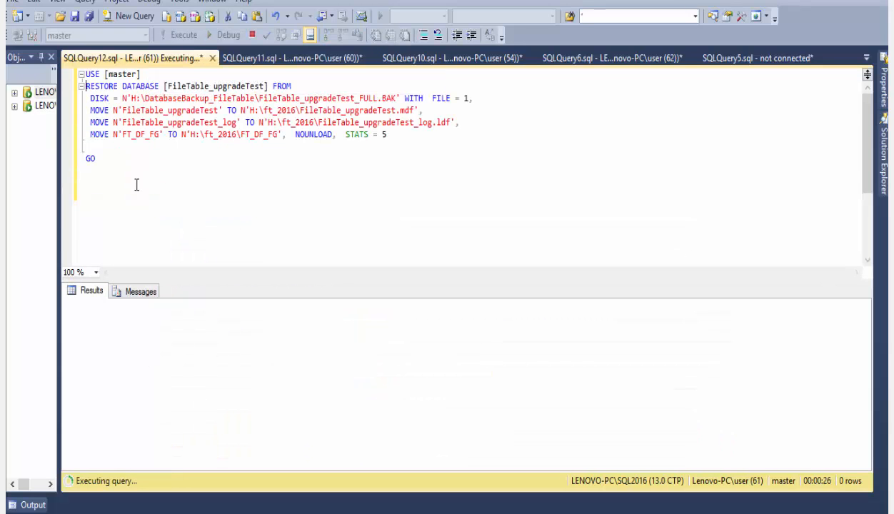
drag(58, 111, 196, 113)
double_click(39, 92)
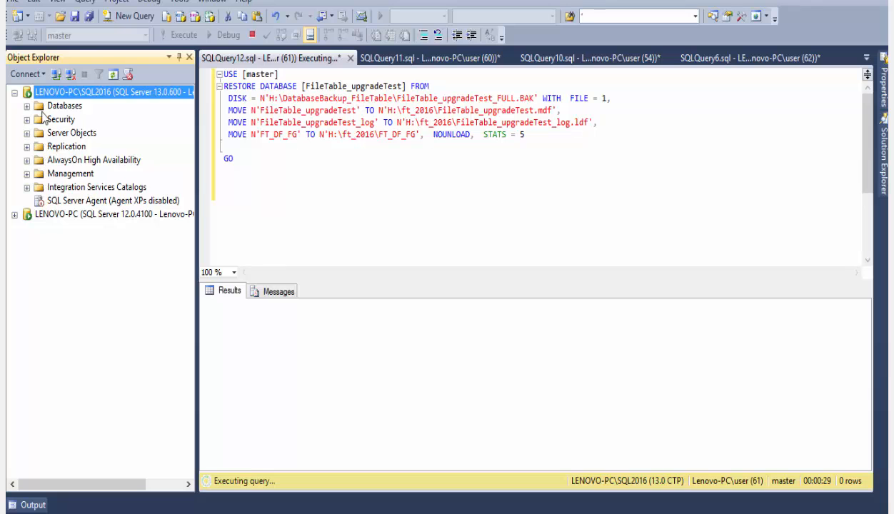
click(27, 106)
right_click(71, 107)
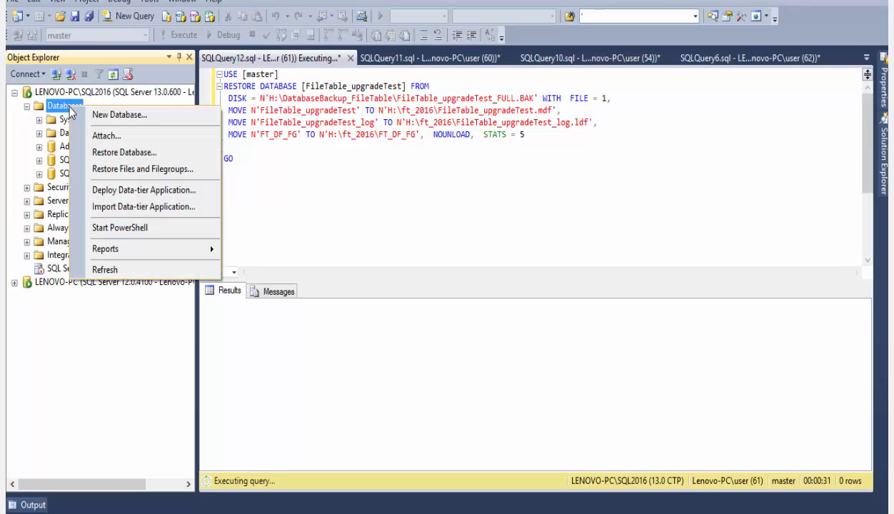
click(105, 270)
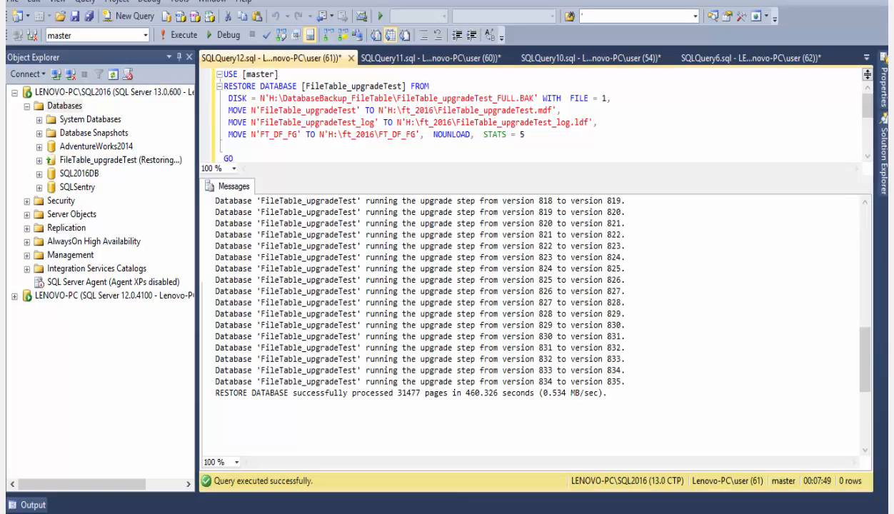
Review the restore messages in SQLQuery12, from the progress percentages to the database version upgrade steps
scroll(538, 285, up, 20)
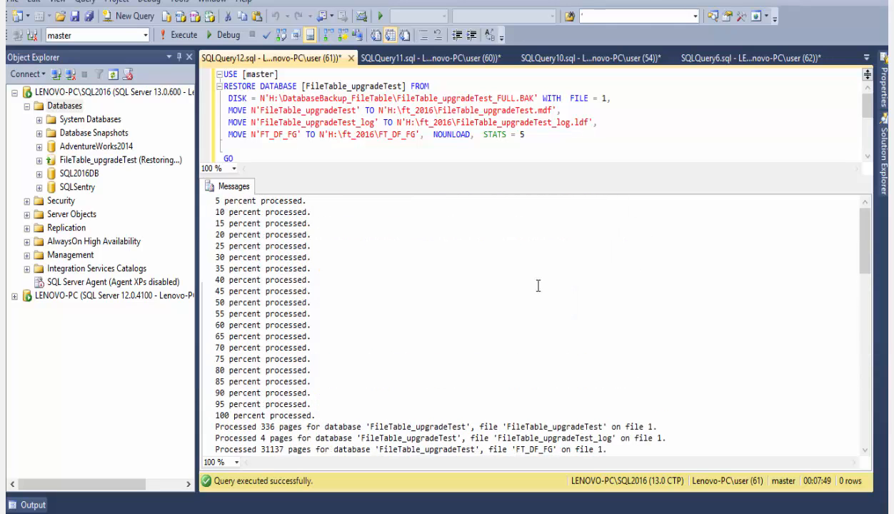
scroll(419, 299, down, 7)
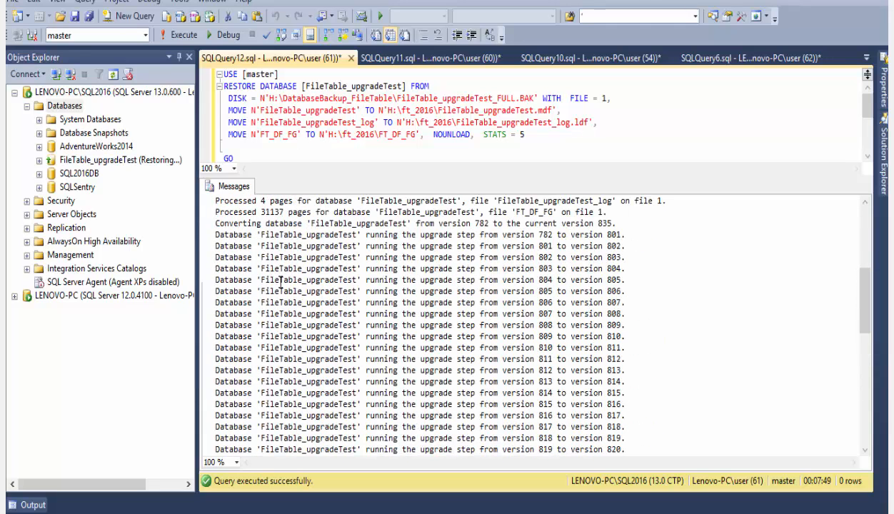
scroll(264, 282, up, 2)
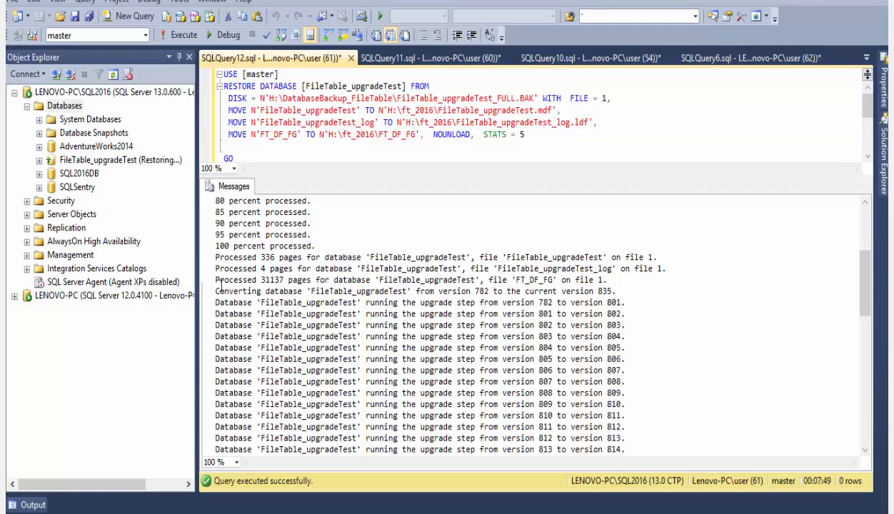
drag(311, 290, 669, 355)
scroll(678, 364, down, 1)
scroll(678, 364, down, 1)
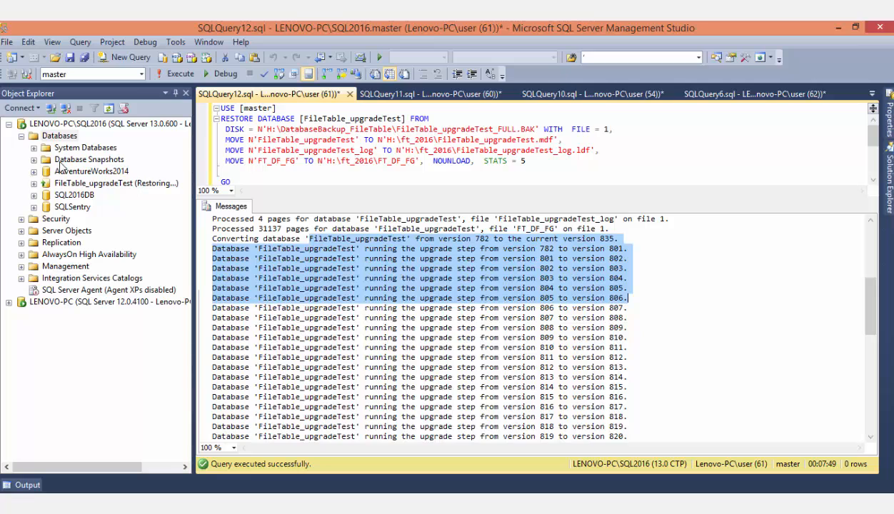
Refresh the Databases folder of LENOVO-PC\SQL2016 to update the status of the restored database
right_click(52, 134)
click(87, 275)
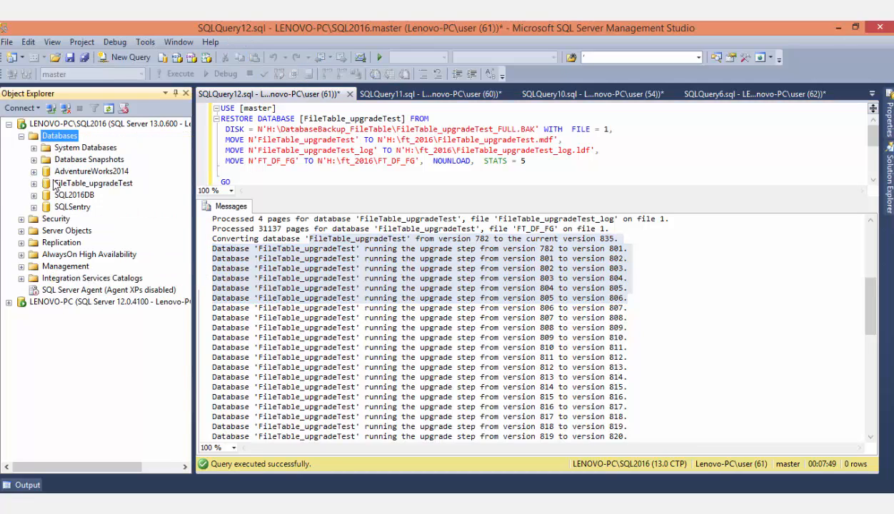
click(69, 195)
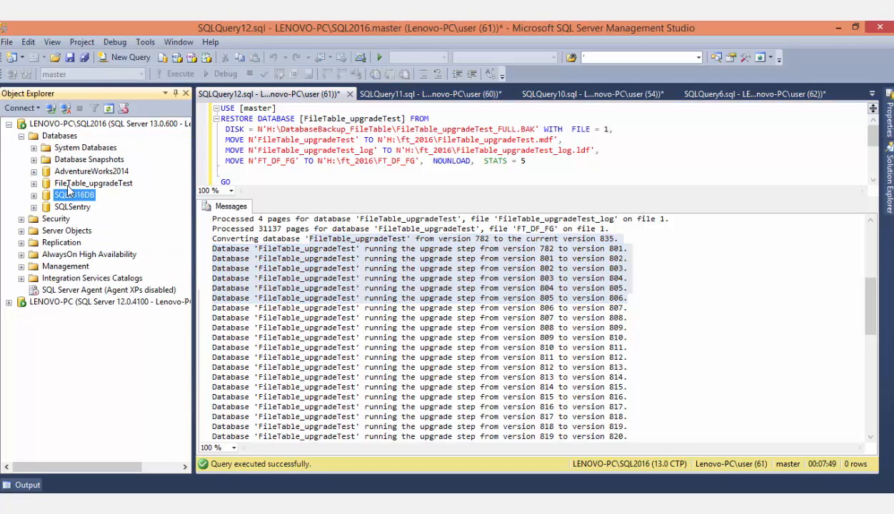
Open the properties of the FileTable_upgradeTest database and inspect the FILESTREAM Directory Name among its options
click(69, 184)
right_click(88, 185)
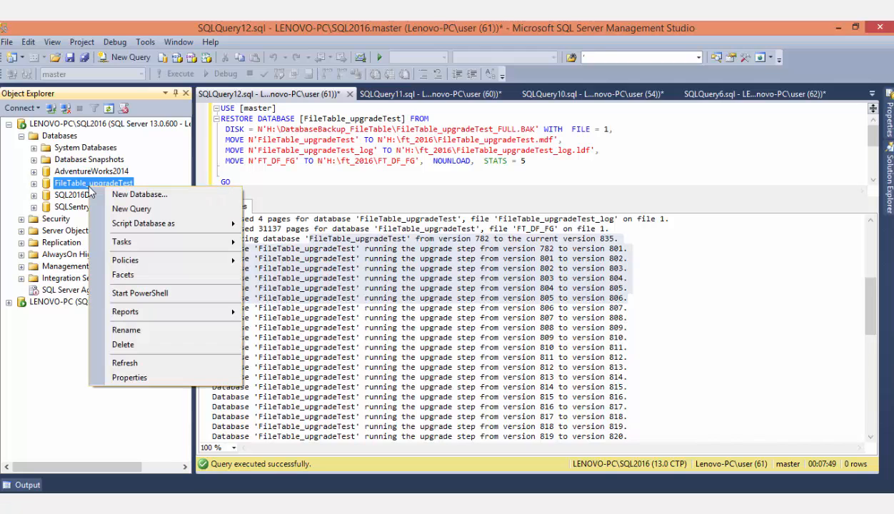
click(134, 378)
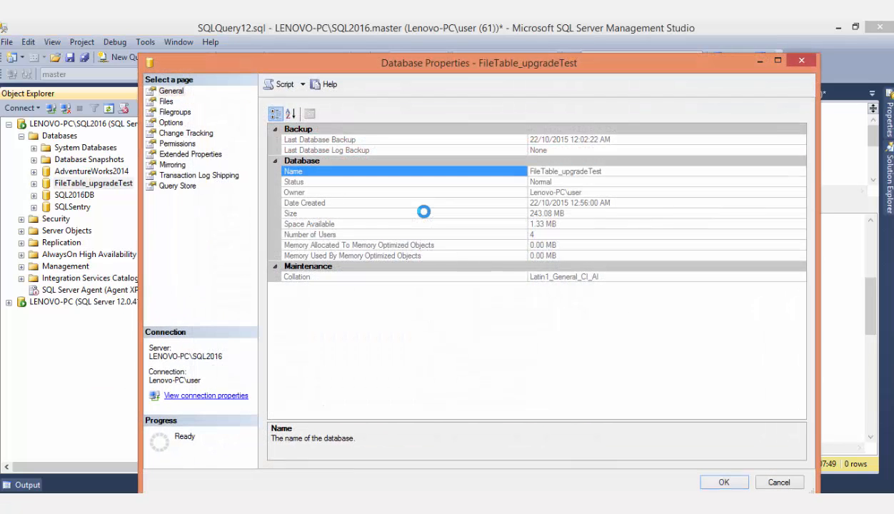
click(171, 122)
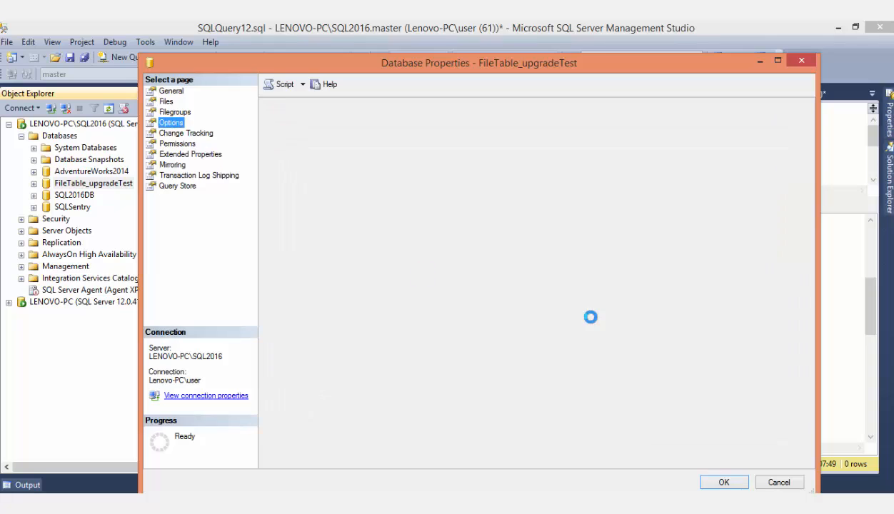
click(584, 376)
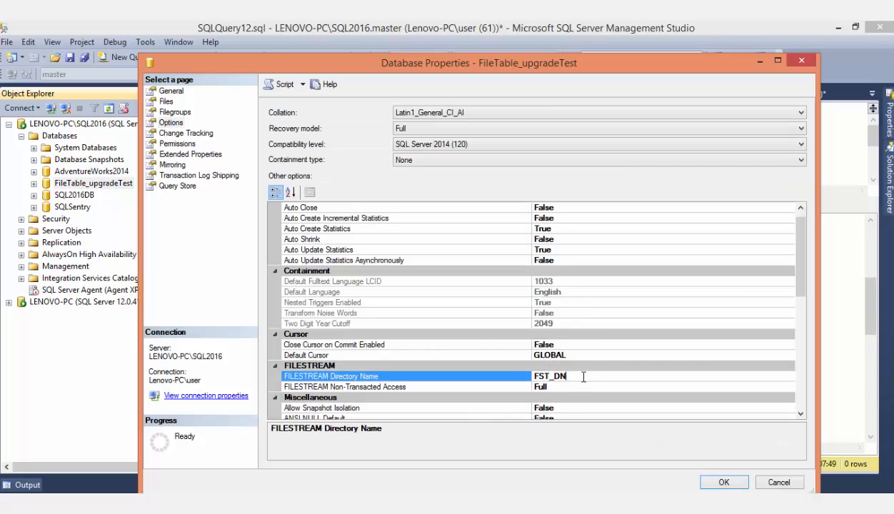
Check the FILESTREAM Directory Name value and close the database properties without saving changes
drag(571, 377, 509, 375)
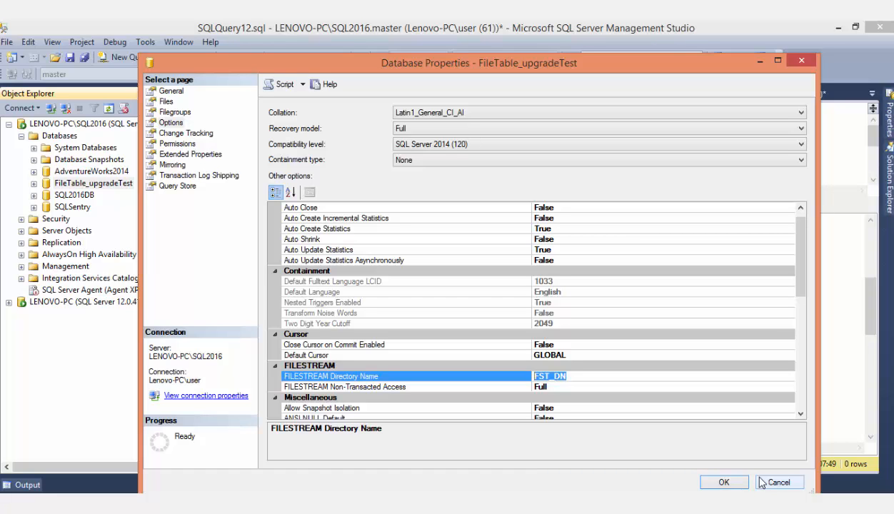
click(778, 482)
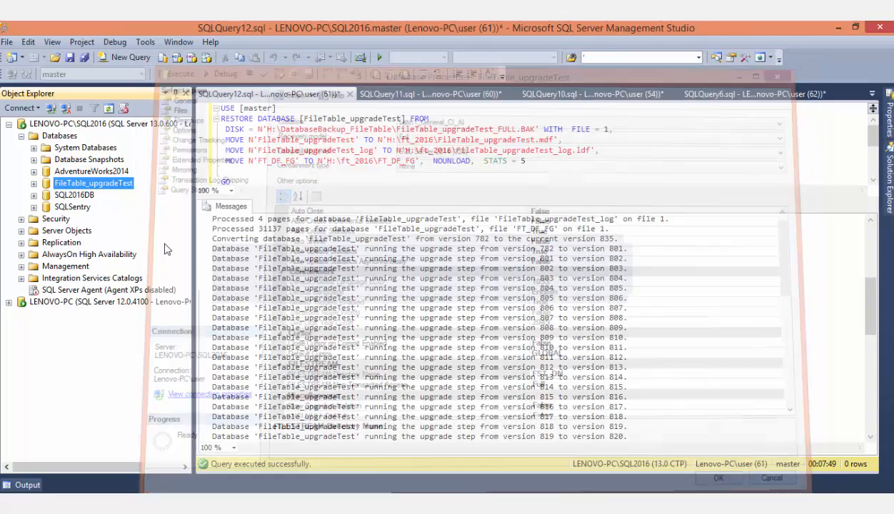
Expand the FileTable_upgradeTest database down to its FileTables folder and select the dbo.FileTableTb table
click(34, 183)
click(75, 207)
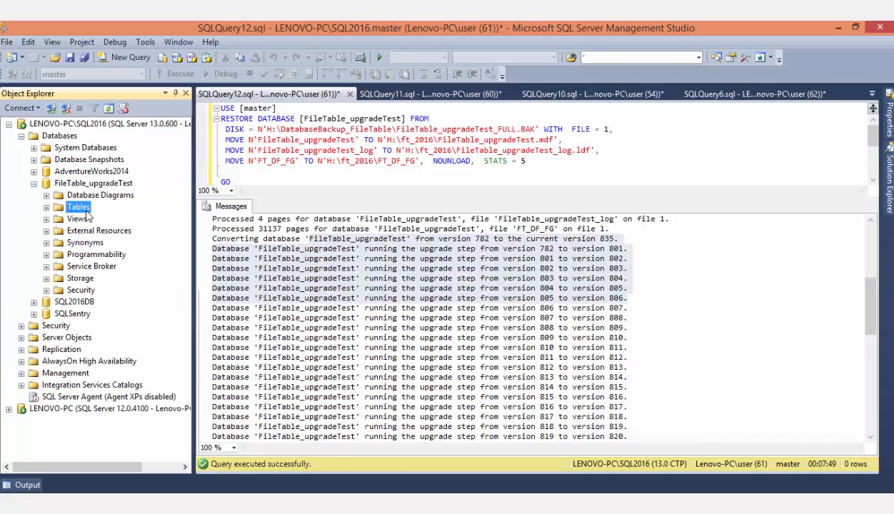
click(46, 207)
click(93, 231)
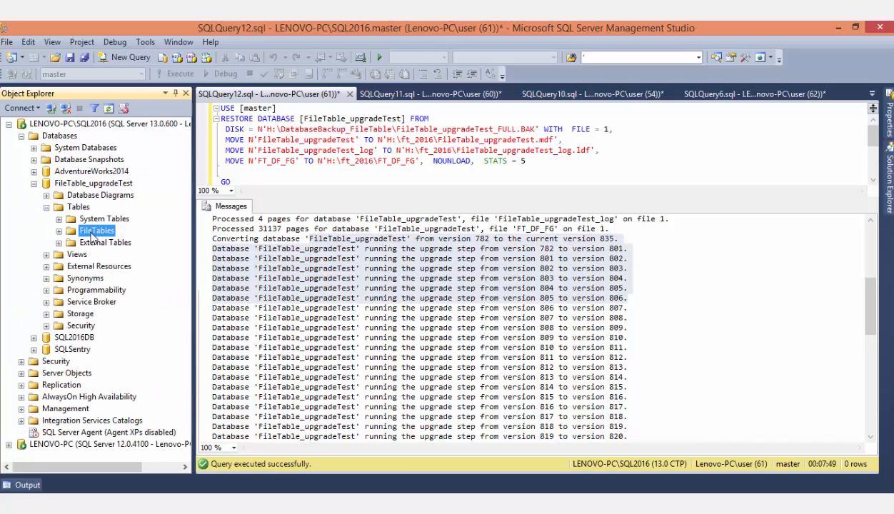
click(59, 231)
click(104, 243)
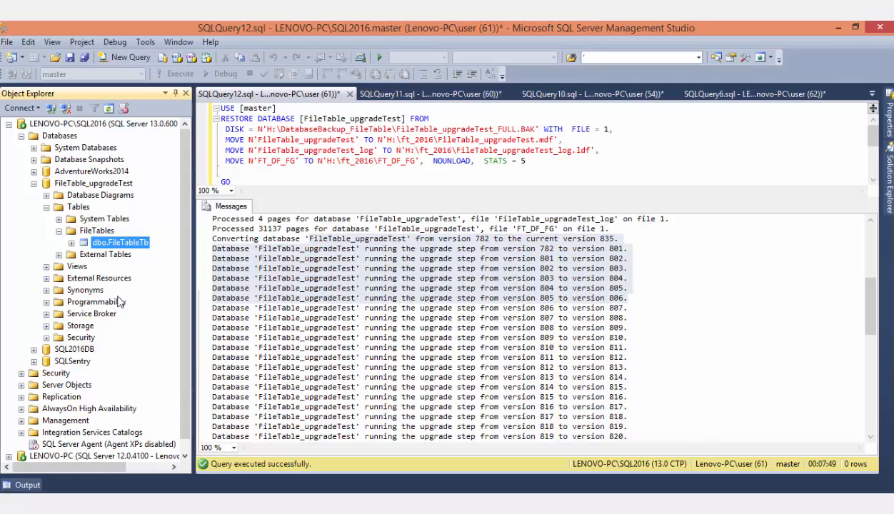
Explore the FileTable directory of dbo.FileTableTb, look through its image files, and minimize the folder window
right_click(119, 243)
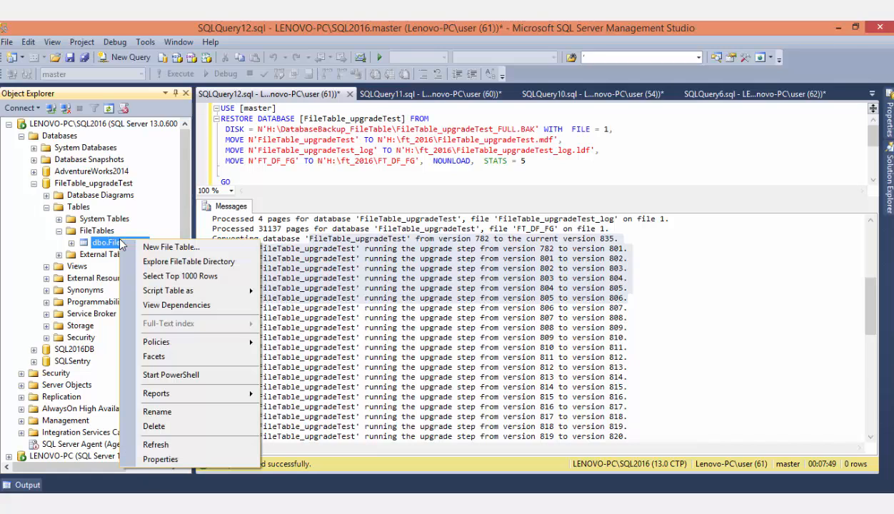
click(172, 265)
click(456, 201)
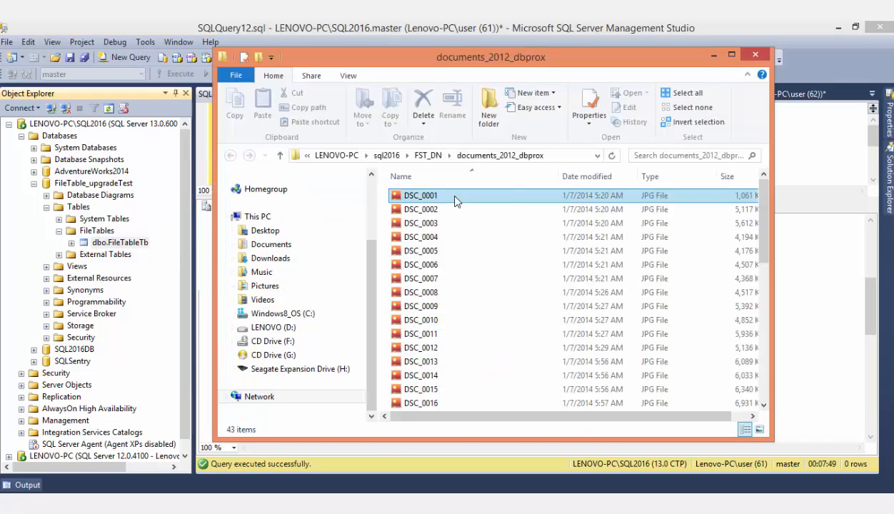
mouse_move(761, 229)
mouse_down()
mouse_move(756, 391)
mouse_move(760, 243)
mouse_up()
click(717, 57)
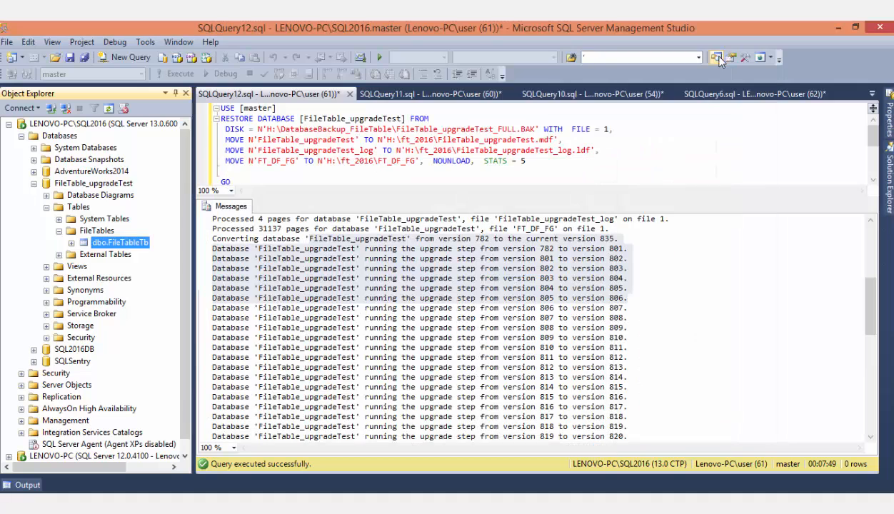
Write and execute "select * from [dbo].[FileTableTb]" in a new query against the FileTable_upgradeTest database
right_click(105, 242)
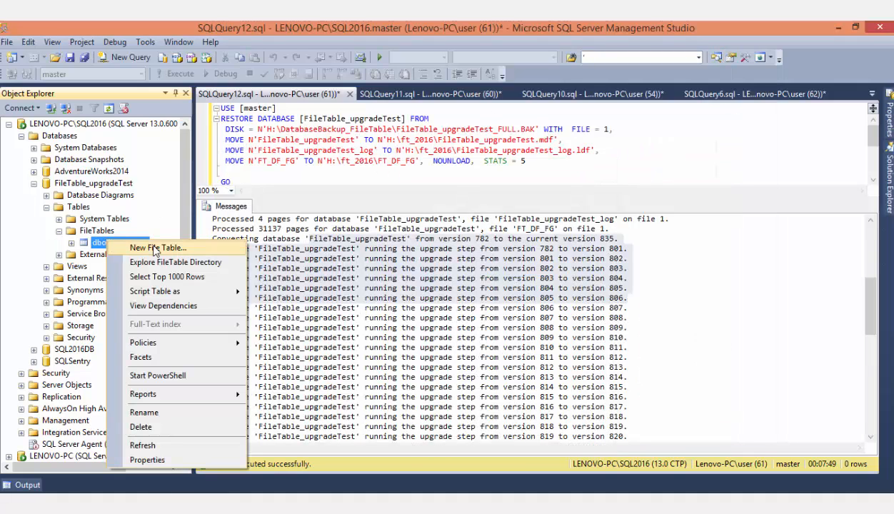
click(127, 57)
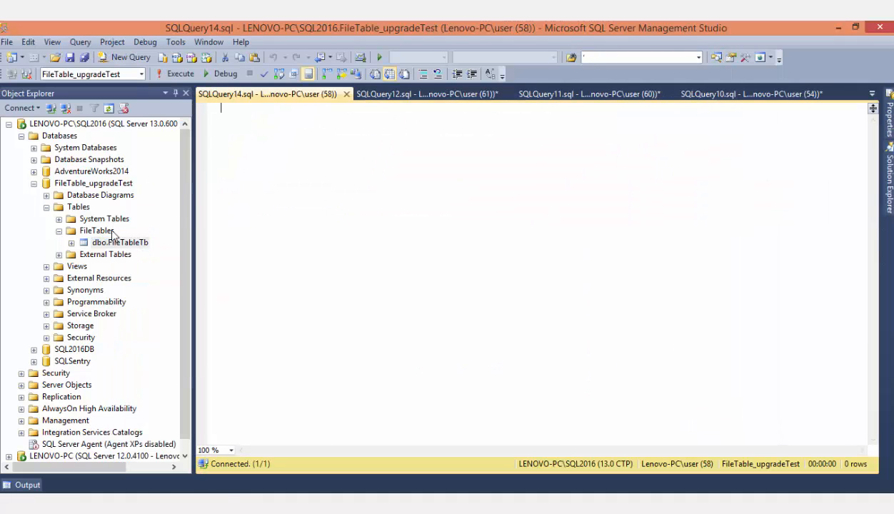
drag(114, 242, 396, 174)
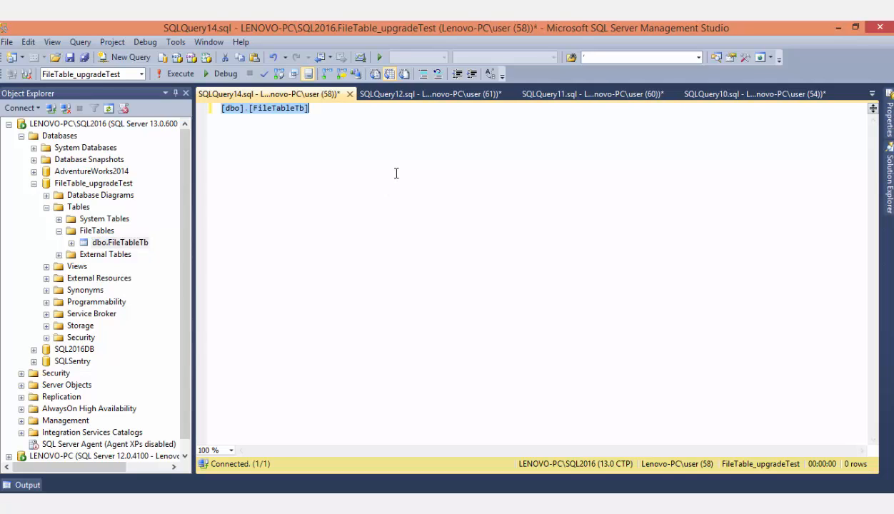
key(Home)
text(sele)
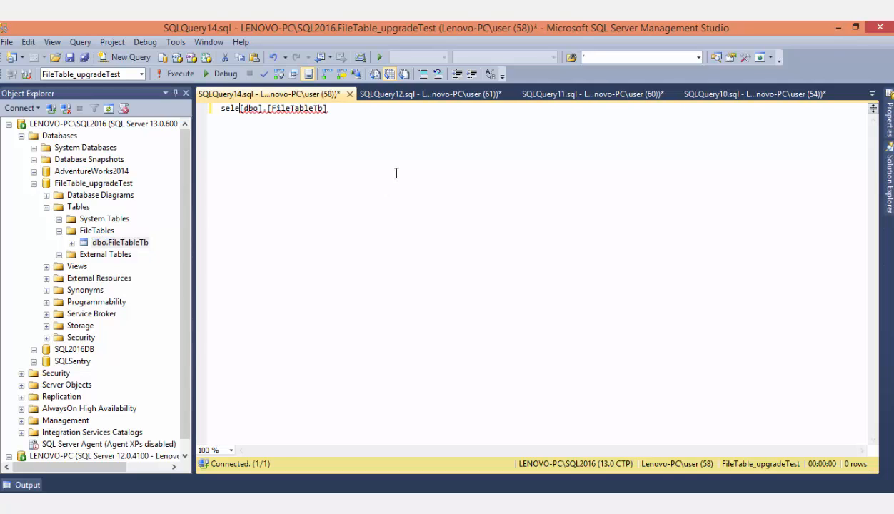
text(ct * from)
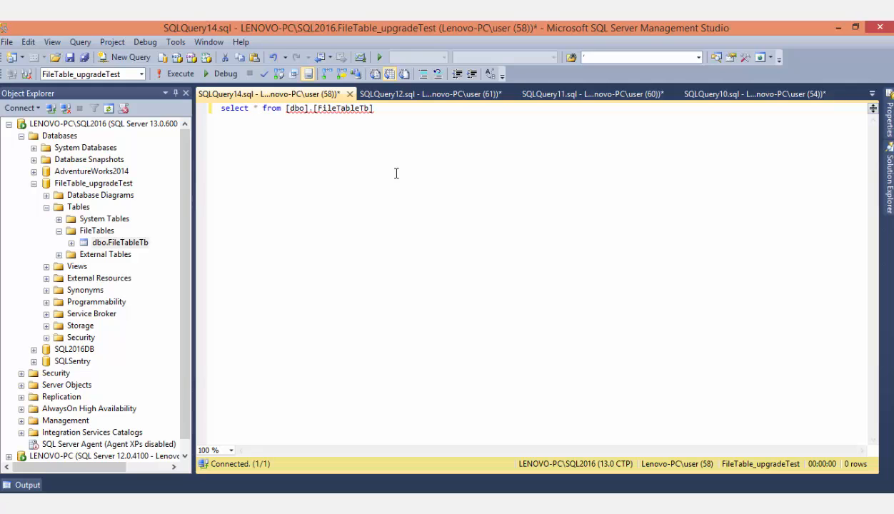
click(172, 75)
Enlarge the results pane and examine the stream_id and file_stream values of the returned rows down to the last one
drag(336, 288, 356, 155)
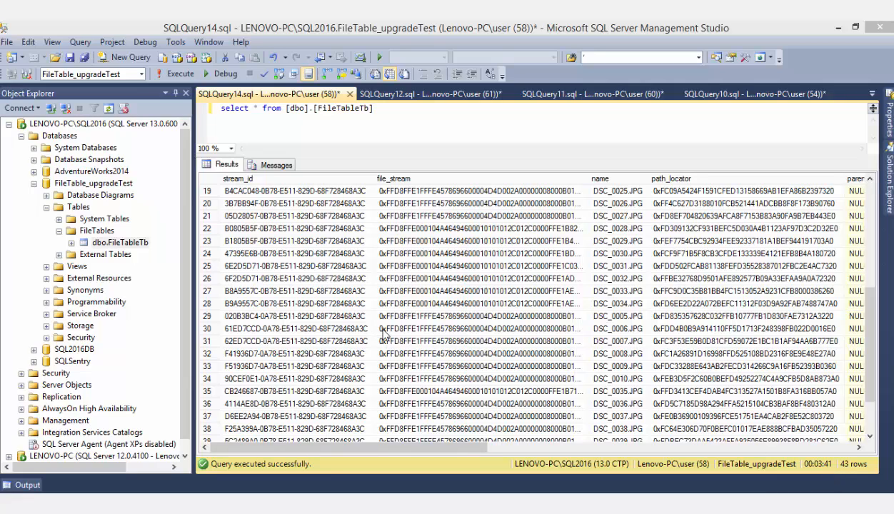
click(450, 281)
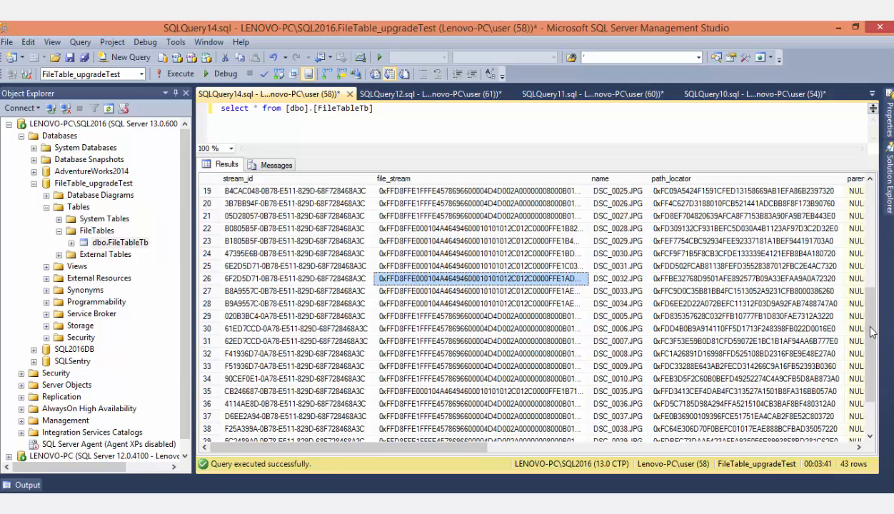
scroll(868, 432, down, 2)
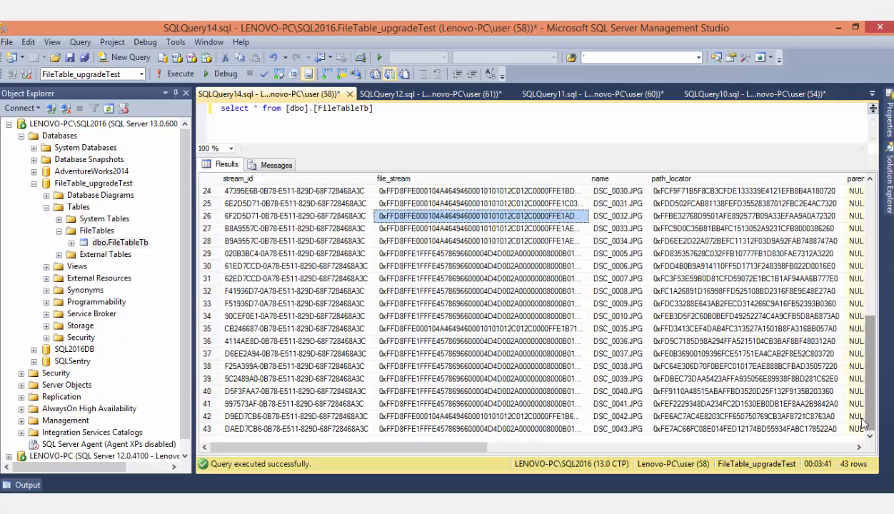
click(275, 428)
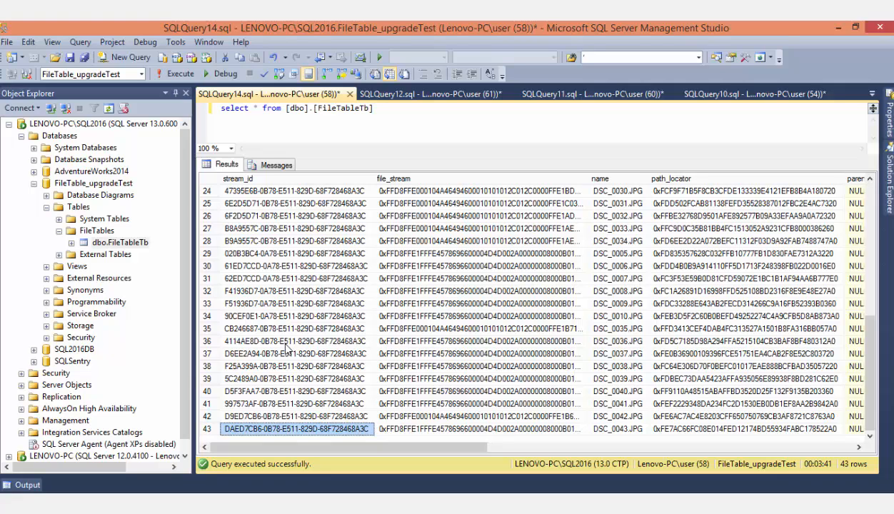
click(443, 296)
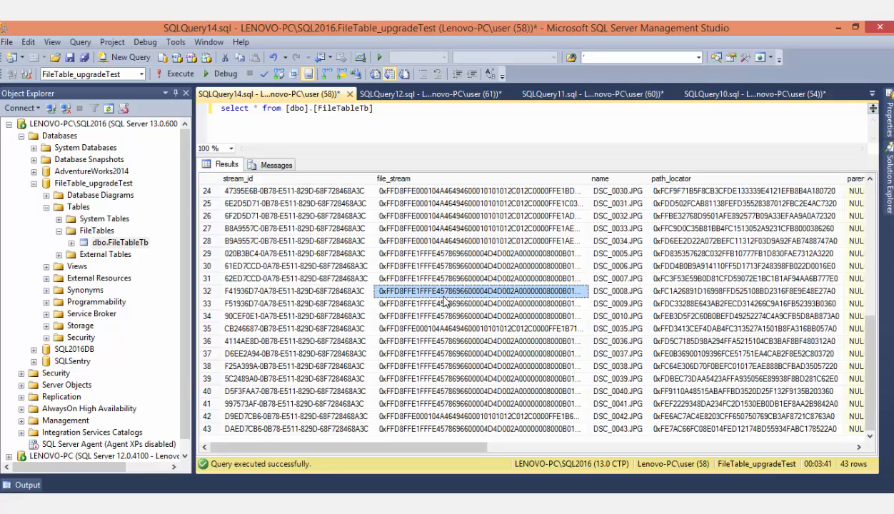
click(280, 293)
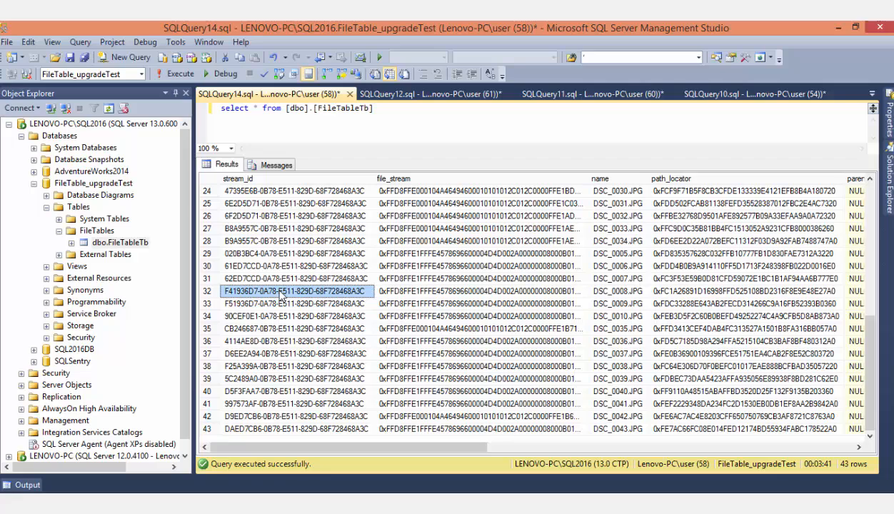